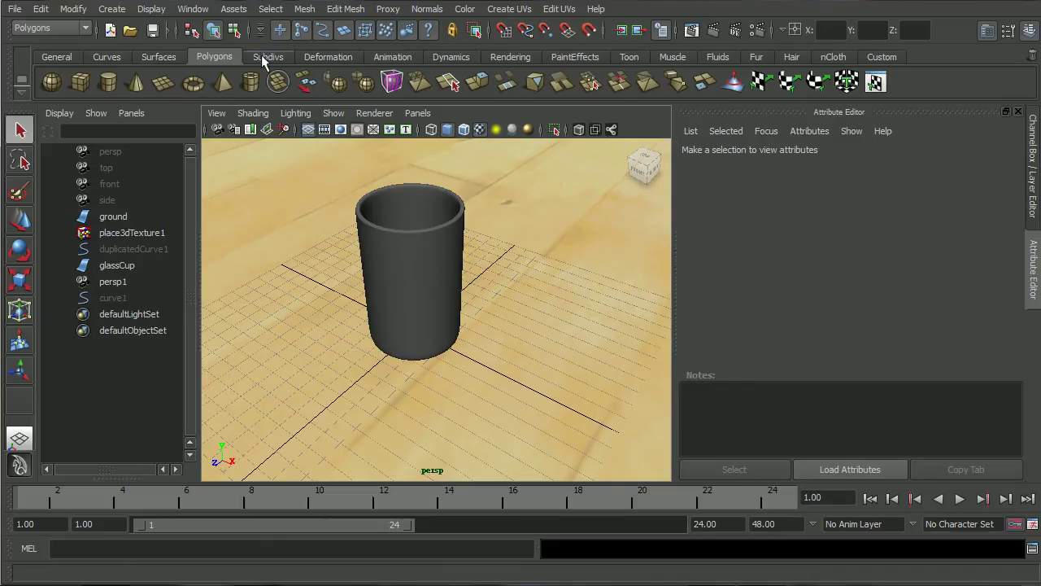
# - Open the Hypershade, create a Phong material, and place its node at the right side of the work area
pyautogui.click(193, 10)
pyautogui.moveTo(311, 52)
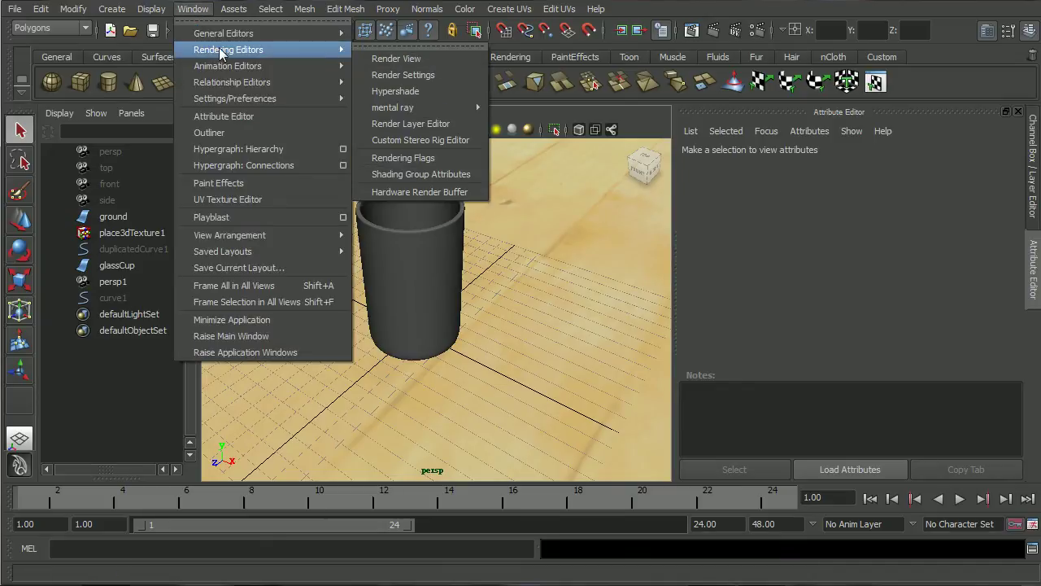
pyautogui.click(437, 87)
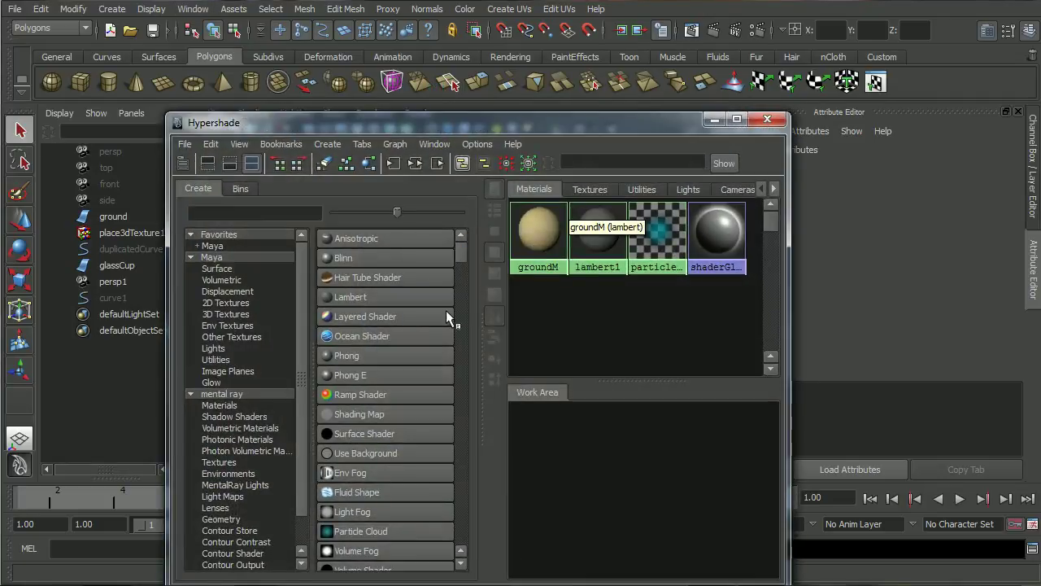
pyautogui.click(385, 356)
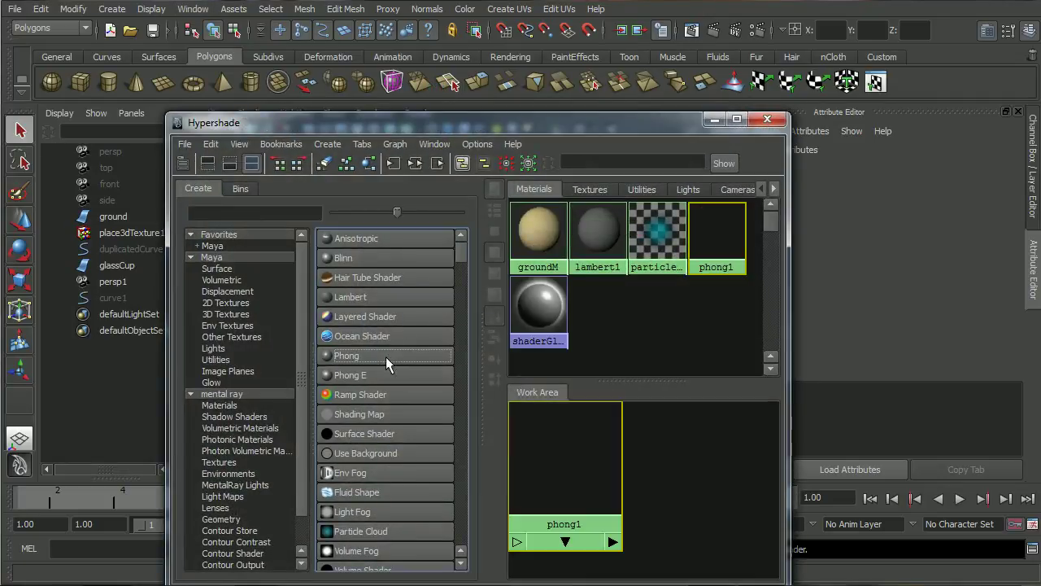
pyautogui.moveTo(667, 379); pyautogui.dragTo(664, 337)
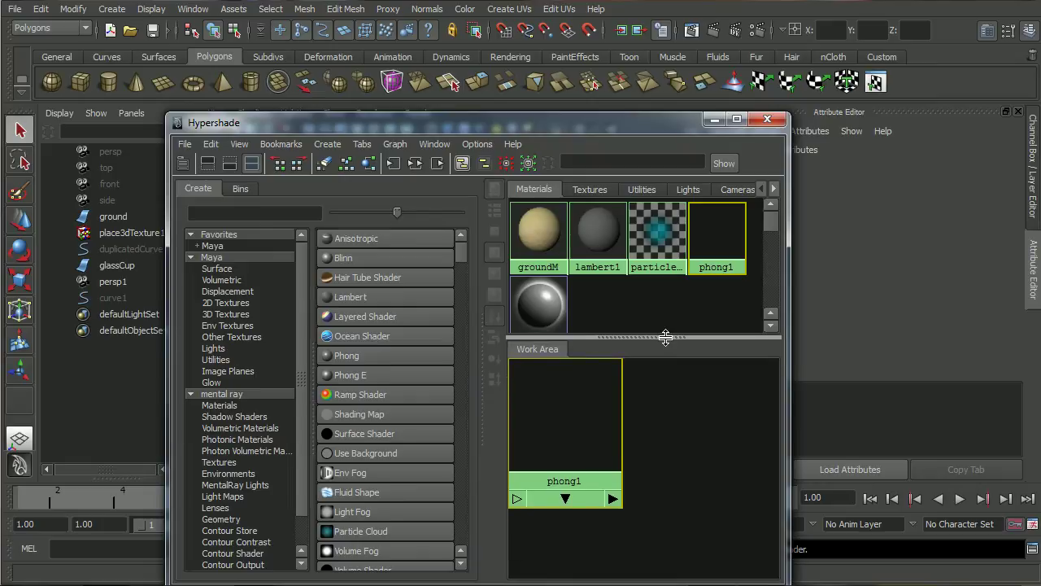
pyautogui.moveTo(559, 433); pyautogui.dragTo(696, 472)
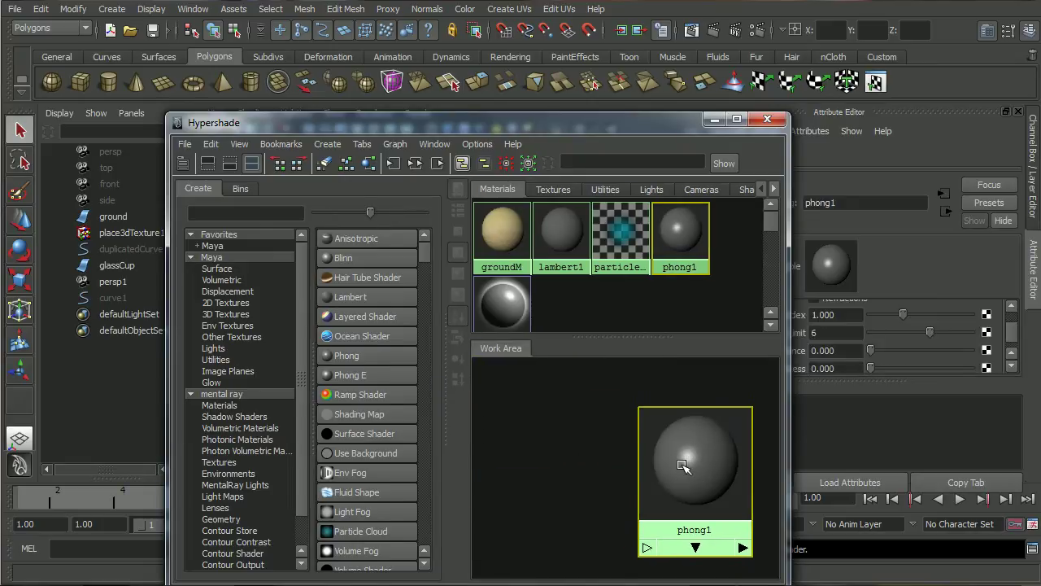
pyautogui.scroll(-2, 695, 472)
pyautogui.moveTo(528, 126); pyautogui.dragTo(475, 63)
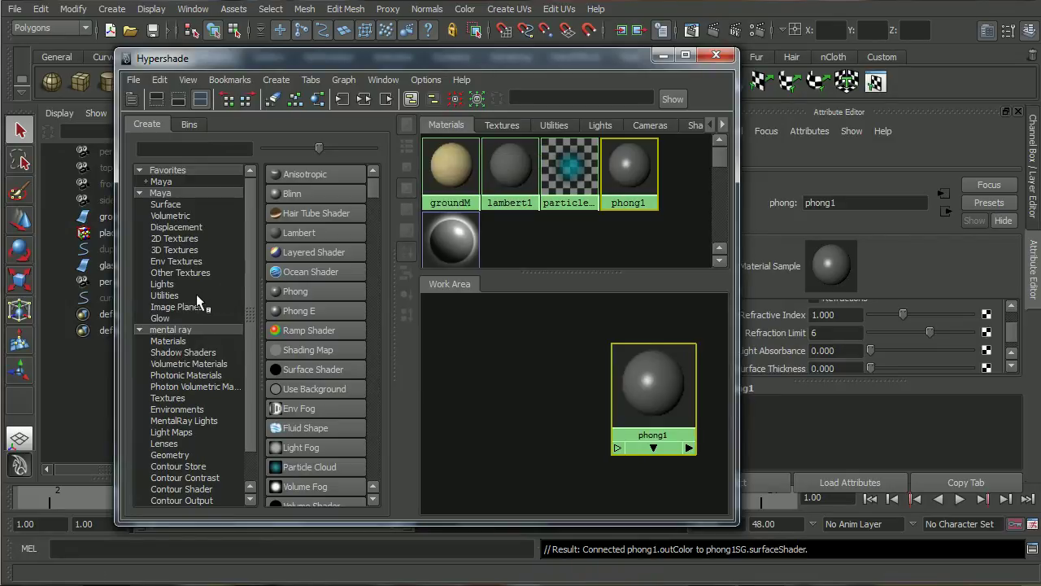
# - Create two Blend Colors utility nodes and arrange them one above the other beside the Phong node
pyautogui.click(187, 296)
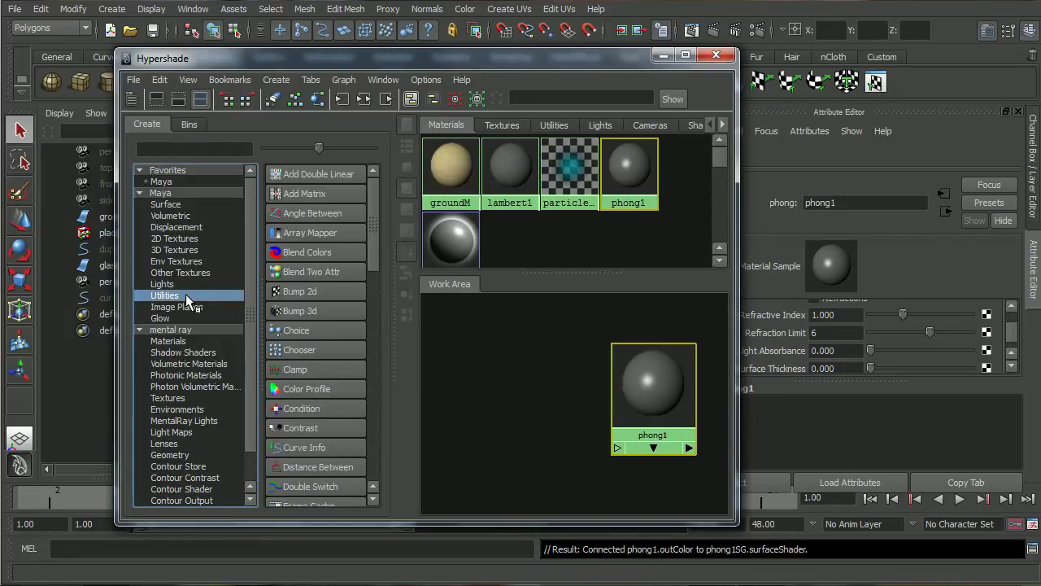
pyautogui.click(340, 254)
pyautogui.moveTo(532, 322); pyautogui.dragTo(525, 315)
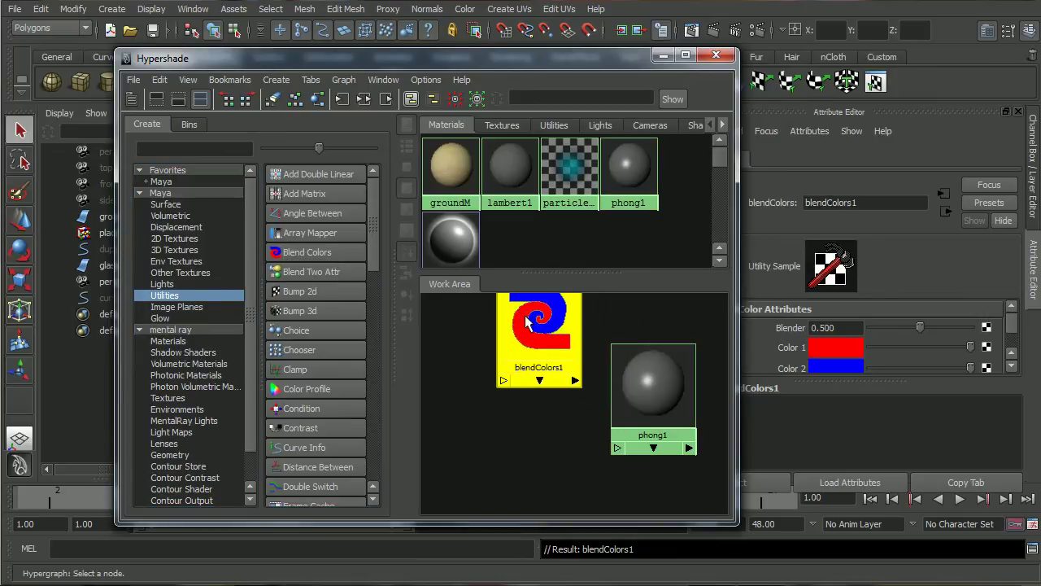
pyautogui.click(298, 251)
pyautogui.moveTo(632, 491); pyautogui.dragTo(586, 450)
pyautogui.moveTo(653, 422); pyautogui.dragTo(662, 430)
pyautogui.click(549, 362)
pyautogui.click(543, 455)
pyautogui.click(540, 353)
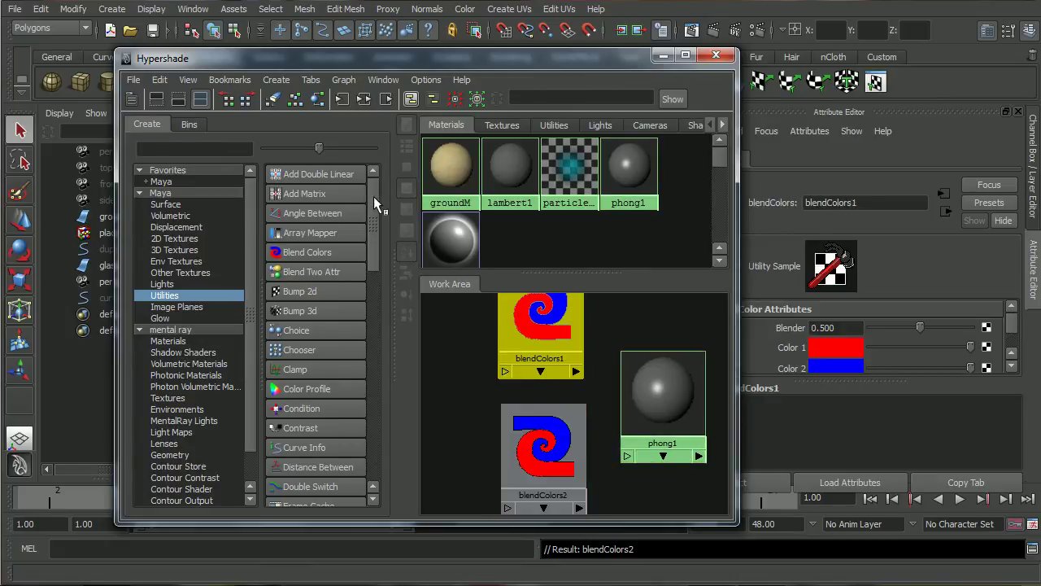
# - Create a Sampler Info utility node and place it on the opposite side of the Blend Colors nodes from the Phong node
pyautogui.moveTo(373, 196); pyautogui.dragTo(374, 356)
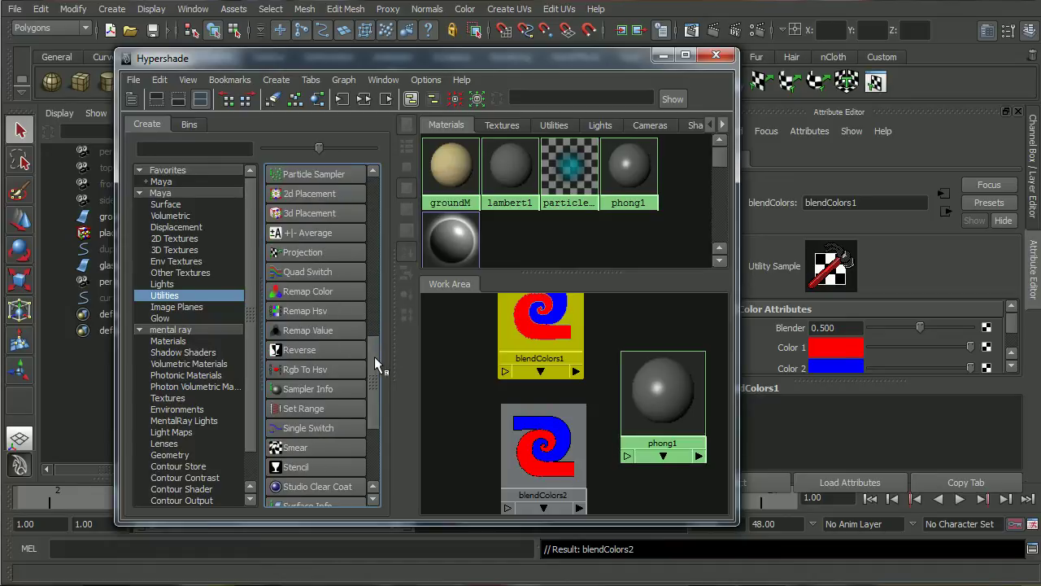
pyautogui.click(340, 389)
pyautogui.moveTo(687, 343); pyautogui.dragTo(452, 386)
pyautogui.click(489, 381)
pyautogui.keyDown('alt'); pyautogui.moveTo(489, 380); pyautogui.dragTo(566, 367, button='middle'); pyautogui.keyUp('alt')
pyautogui.click(464, 382)
pyautogui.moveTo(463, 382); pyautogui.dragTo(450, 382)
pyautogui.scroll(-2, 488, 383)
pyautogui.moveTo(501, 65); pyautogui.dragTo(472, 65)
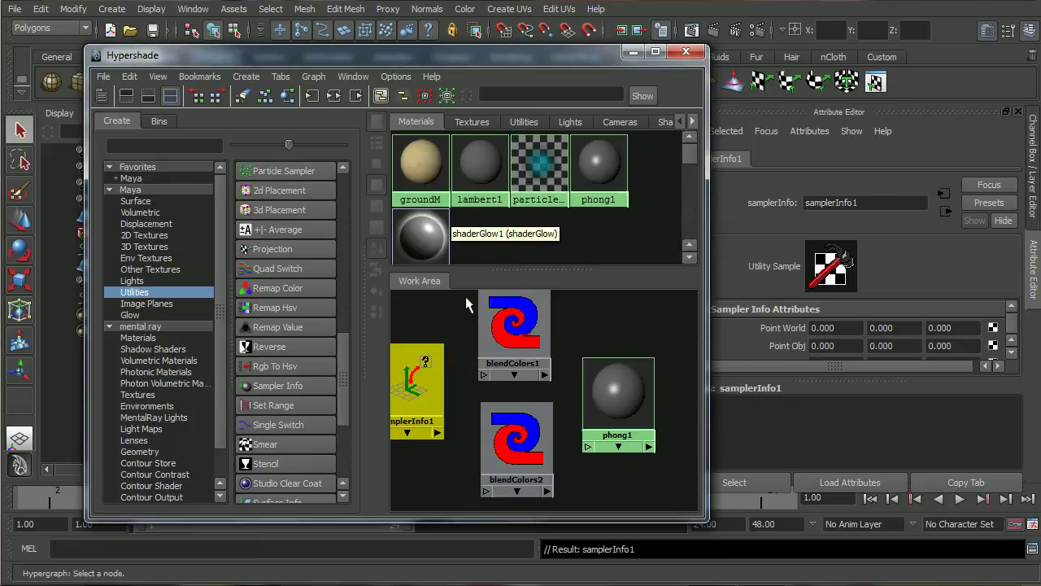
# - Rename the upper Blend Colors node as transpBC
pyautogui.click(511, 337)
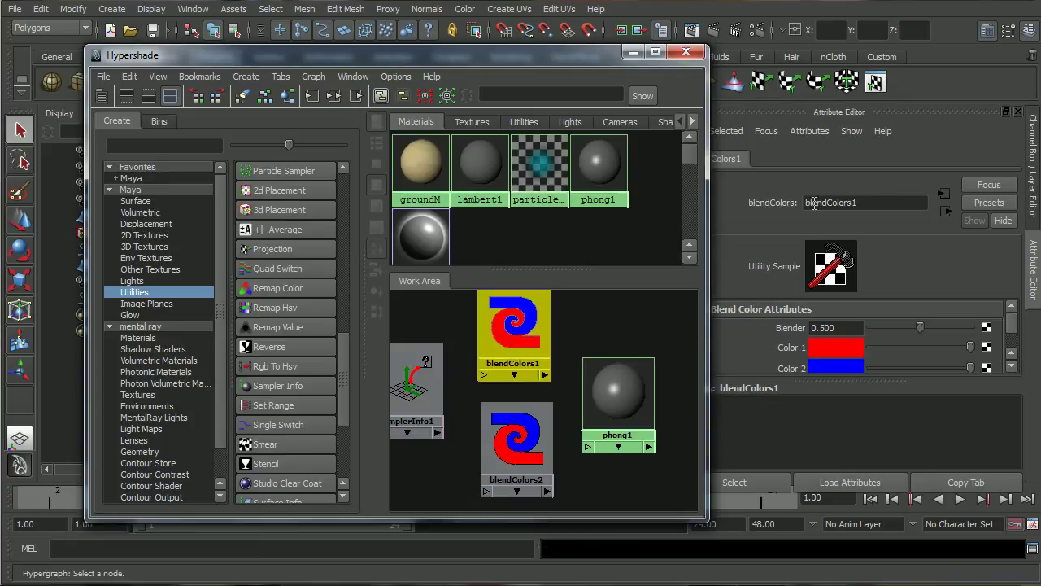
pyautogui.doubleClick(885, 203)
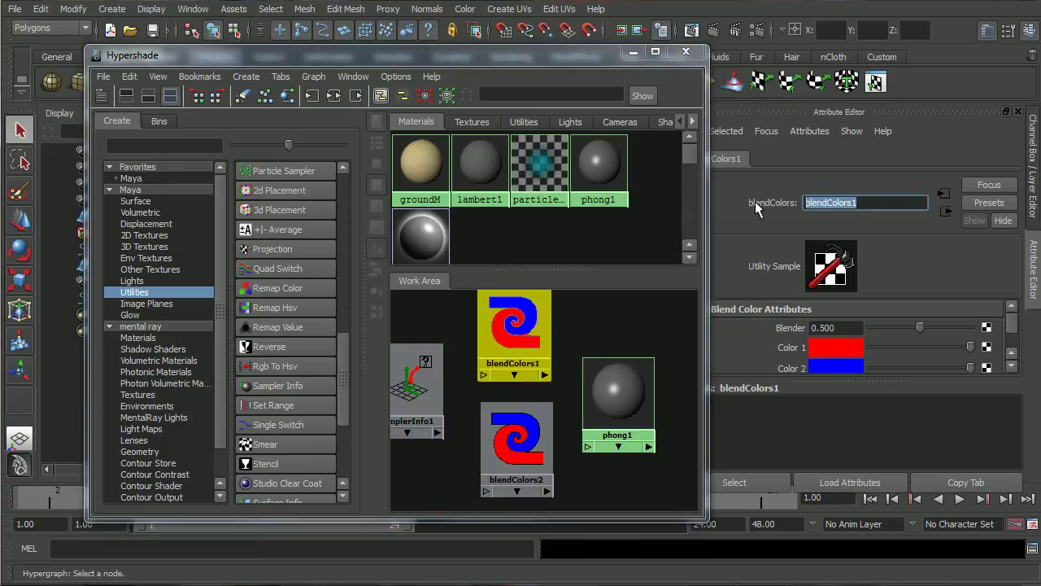
pyautogui.write('transp')
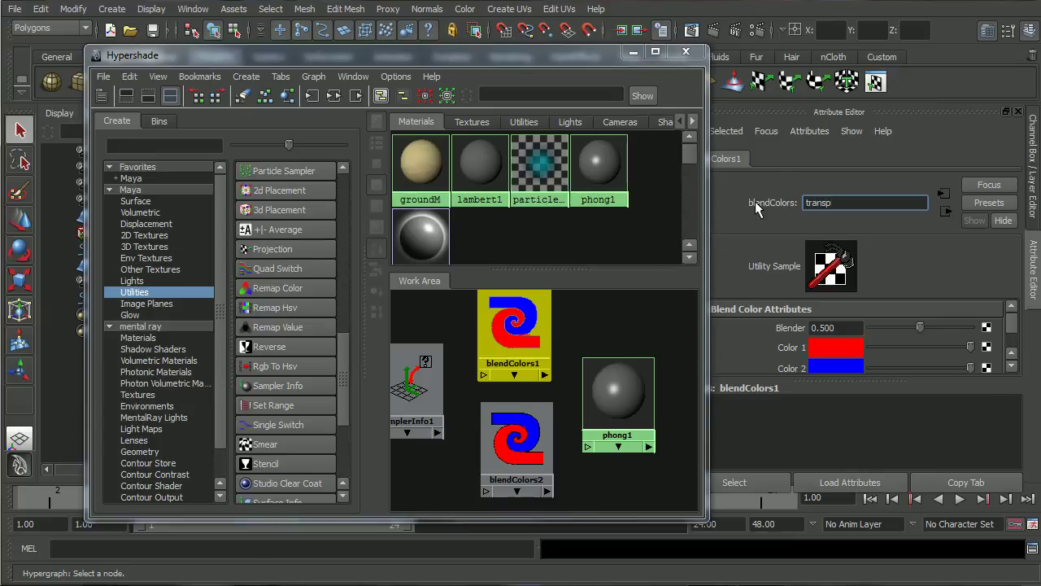
pyautogui.write('BC')
pyautogui.press('Return')
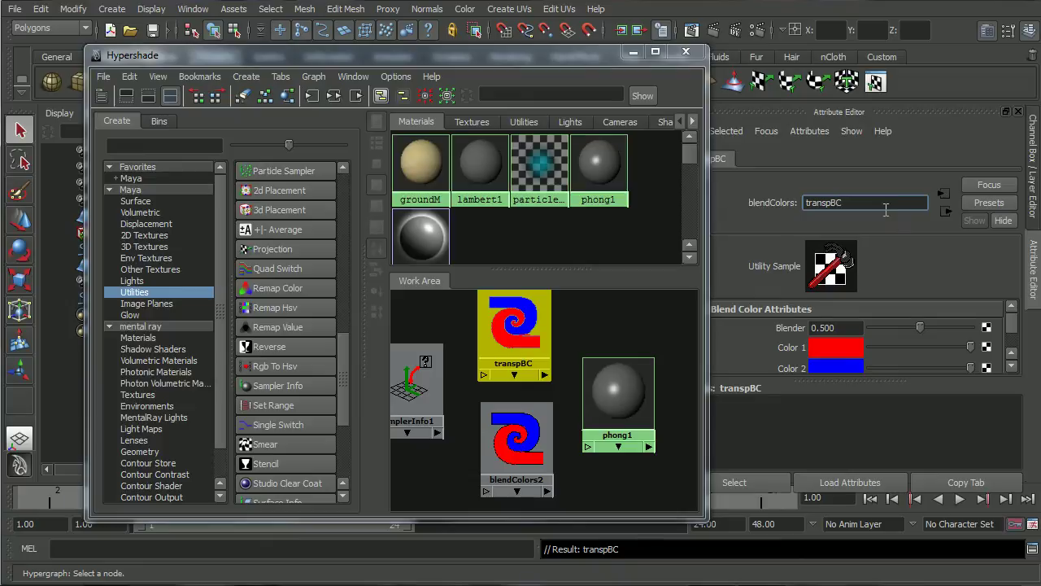
# - Set Color 1 of transpBC to white and Color 2 to medium grey
pyautogui.click(846, 348)
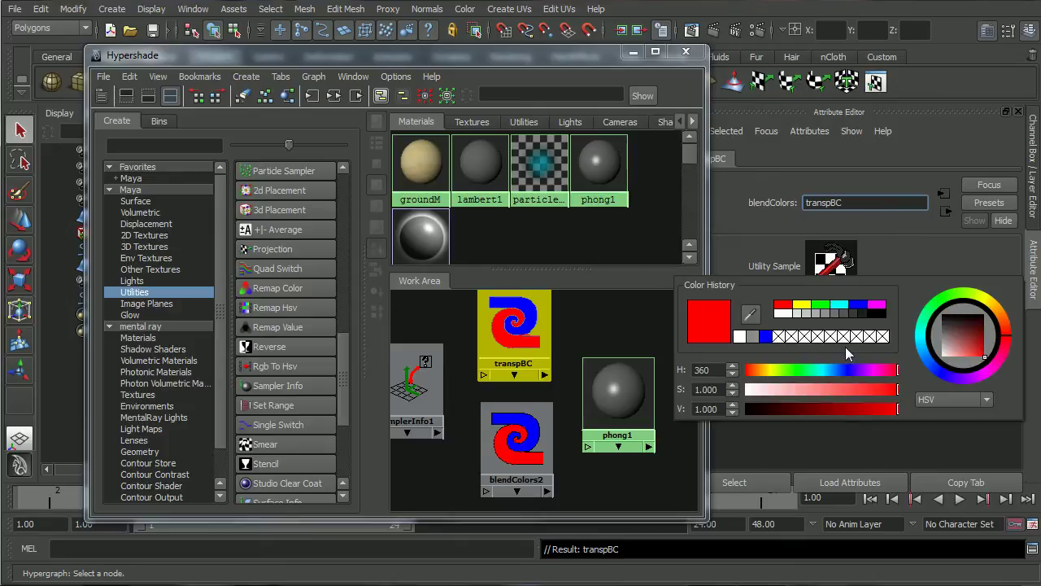
pyautogui.click(789, 314)
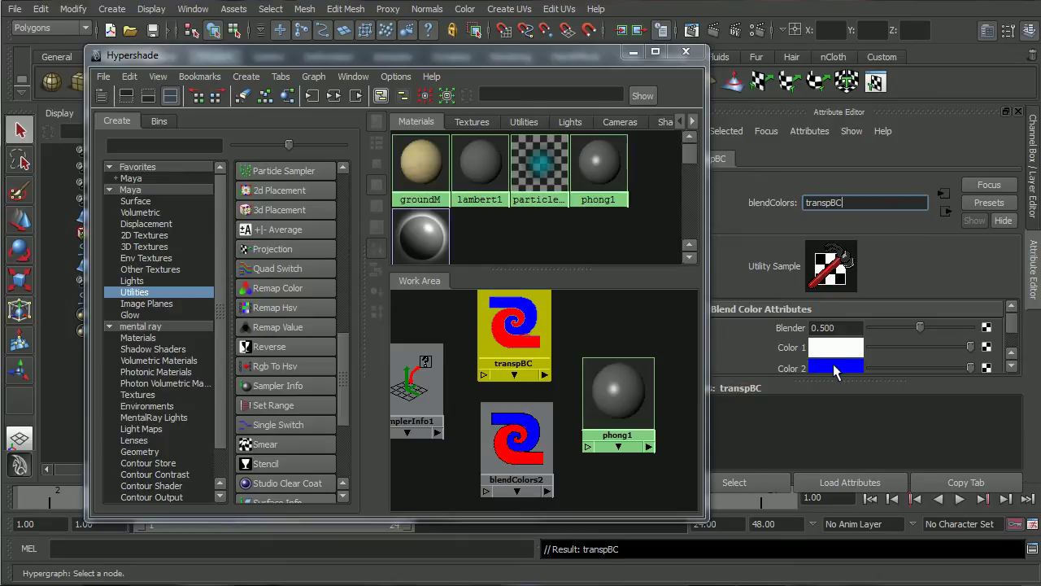
pyautogui.click(836, 370)
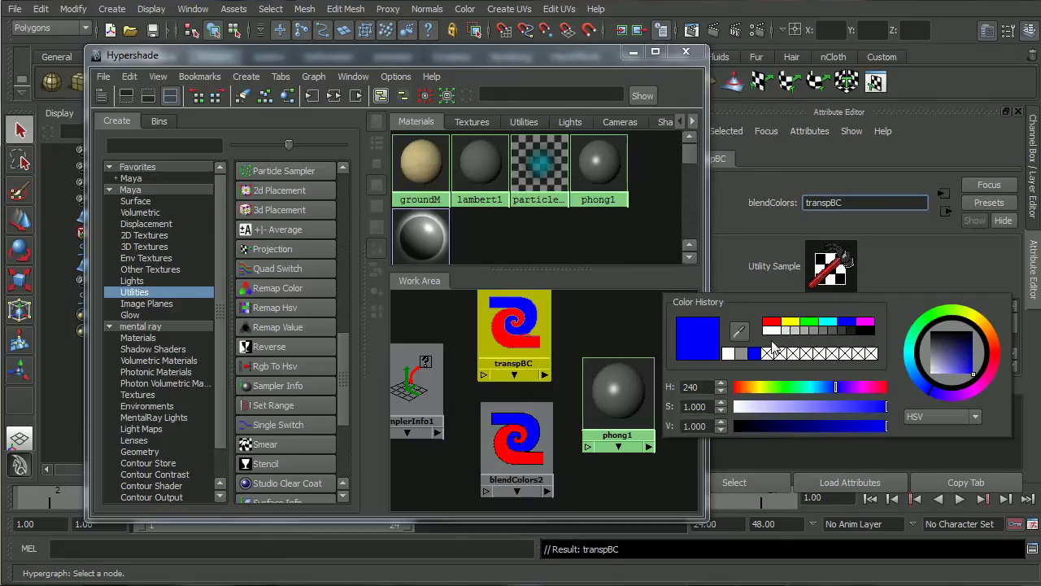
pyautogui.click(741, 356)
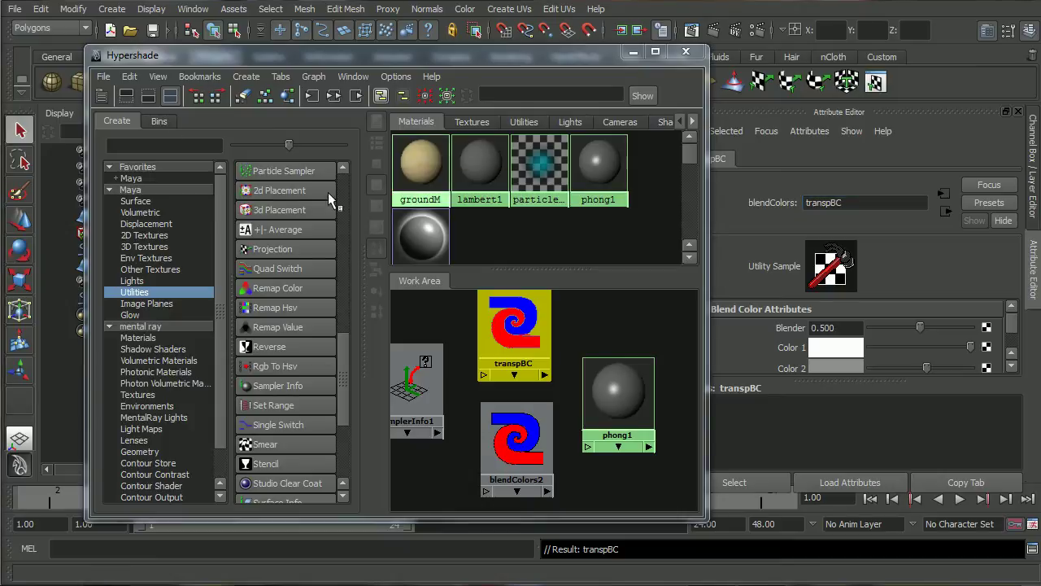
# - Rename the lower Blend Colors node as reflectBC
pyautogui.click(513, 454)
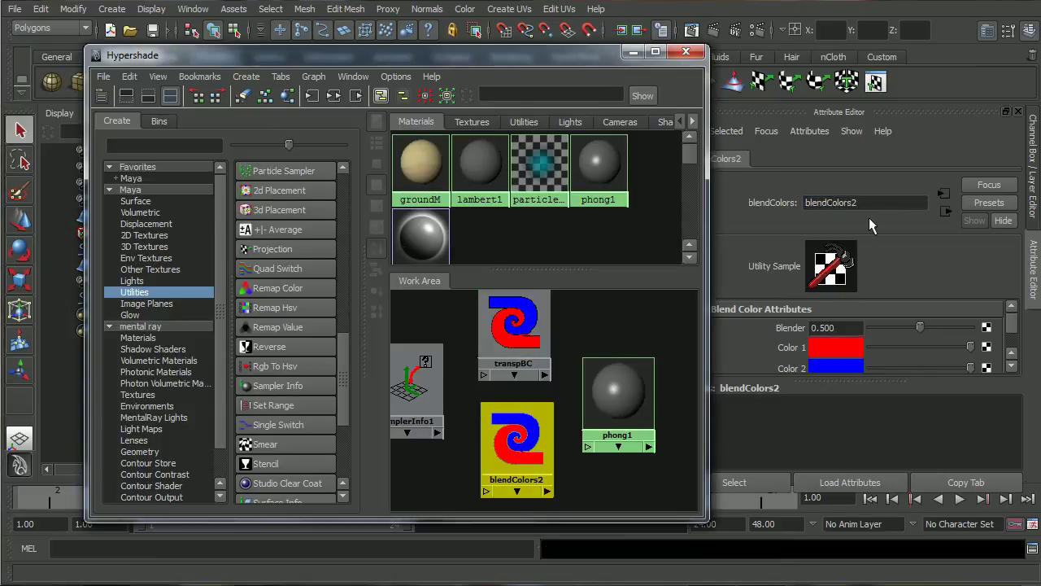
pyautogui.moveTo(883, 204); pyautogui.dragTo(758, 205)
pyautogui.write('relf')
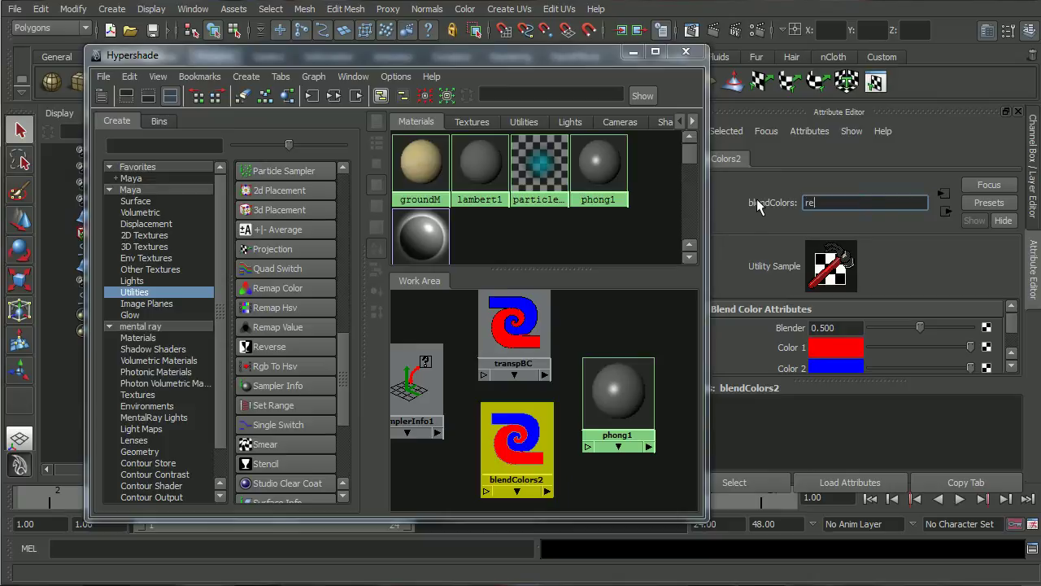
pyautogui.press('BackSpace')
pyautogui.press('BackSpace')
pyautogui.write('felct')
pyautogui.press('BackSpace')
pyautogui.press('BackSpace')
pyautogui.press('BackSpace')
pyautogui.write('lectBC')
pyautogui.press('Return')
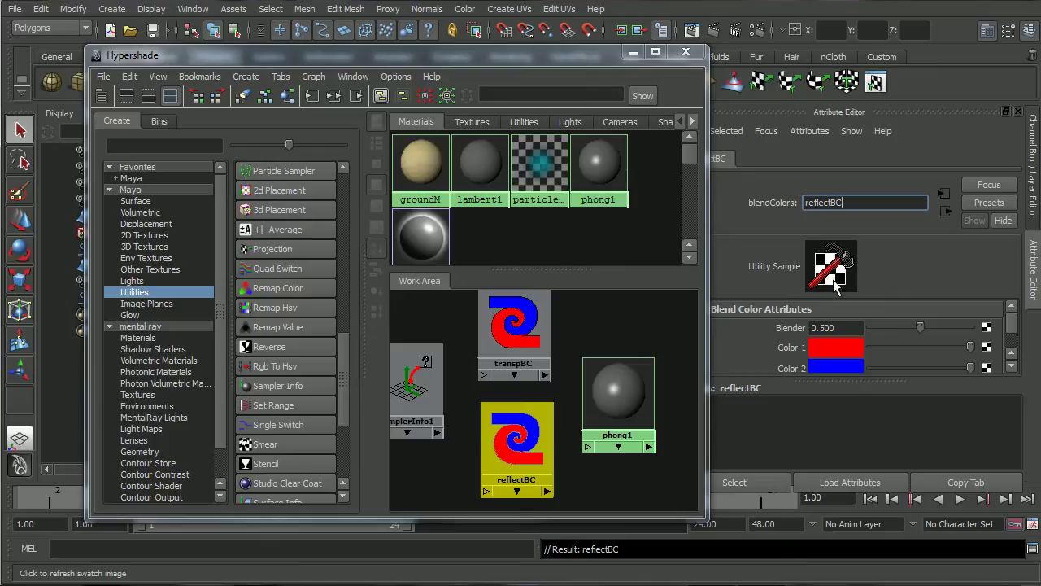
# - Set Color 1 of reflectBC to medium grey and Color 2 to white
pyautogui.click(828, 352)
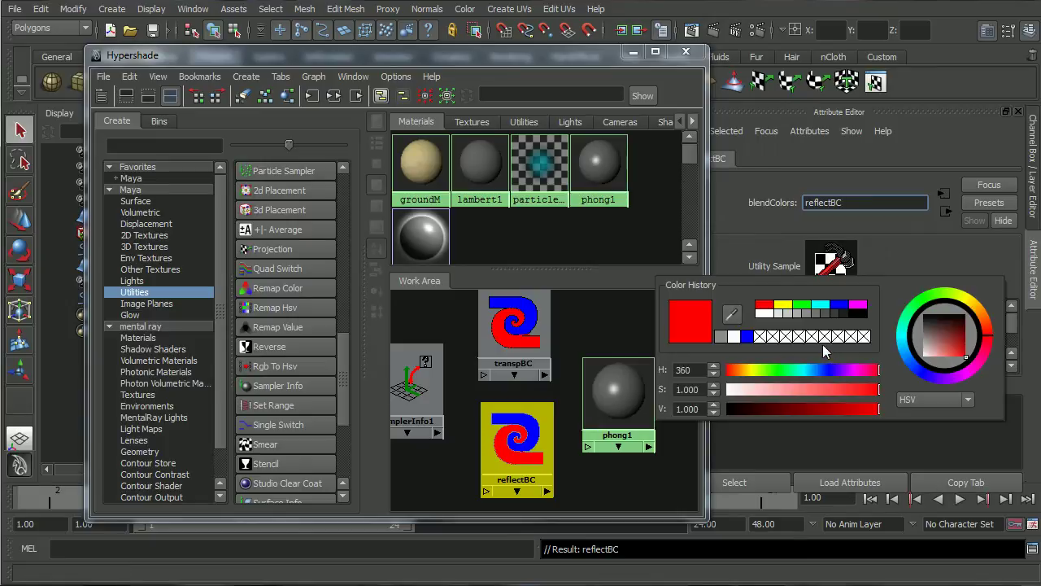
pyautogui.click(720, 335)
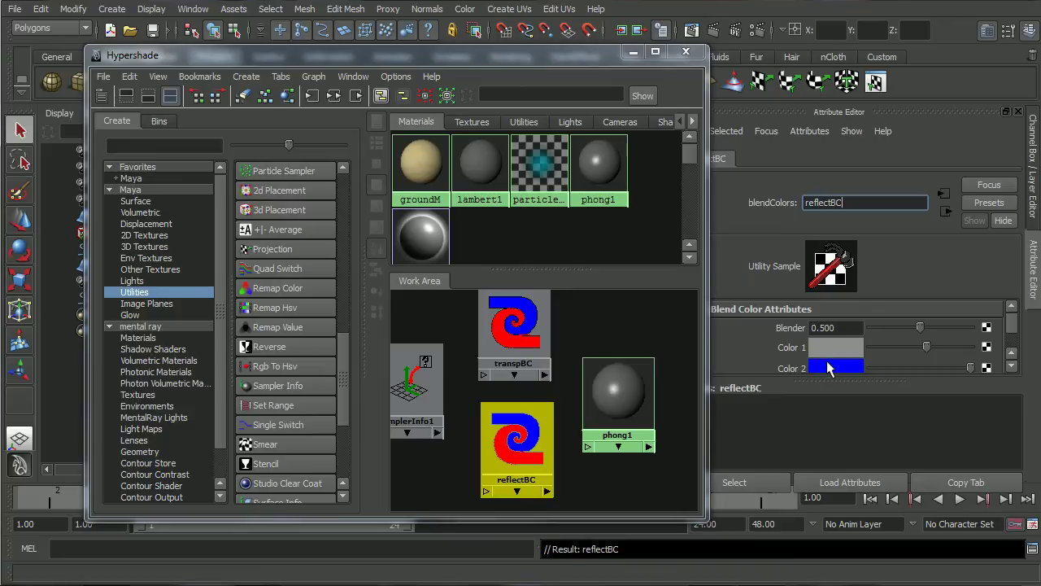
pyautogui.click(836, 367)
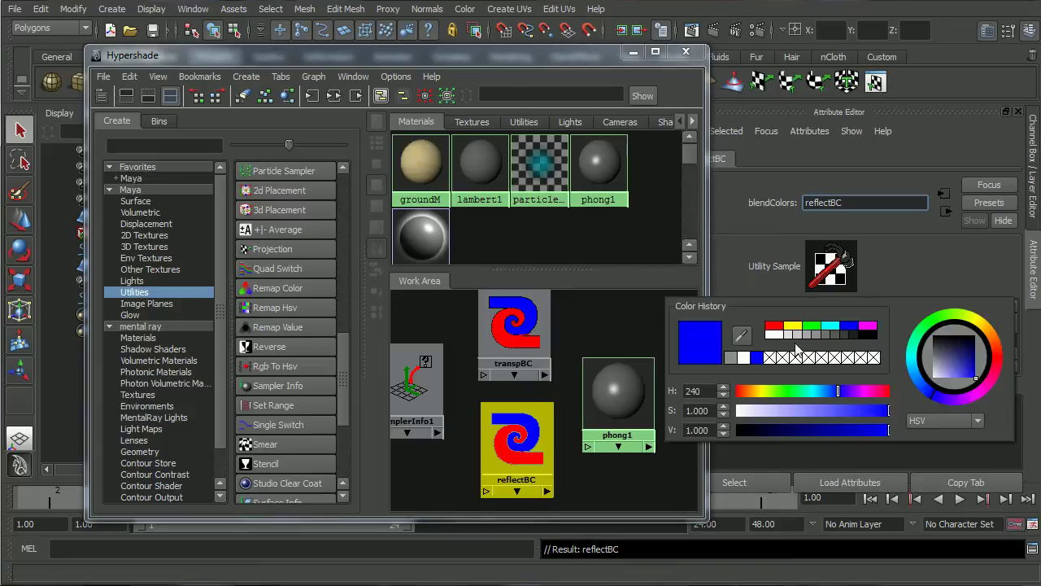
pyautogui.click(743, 357)
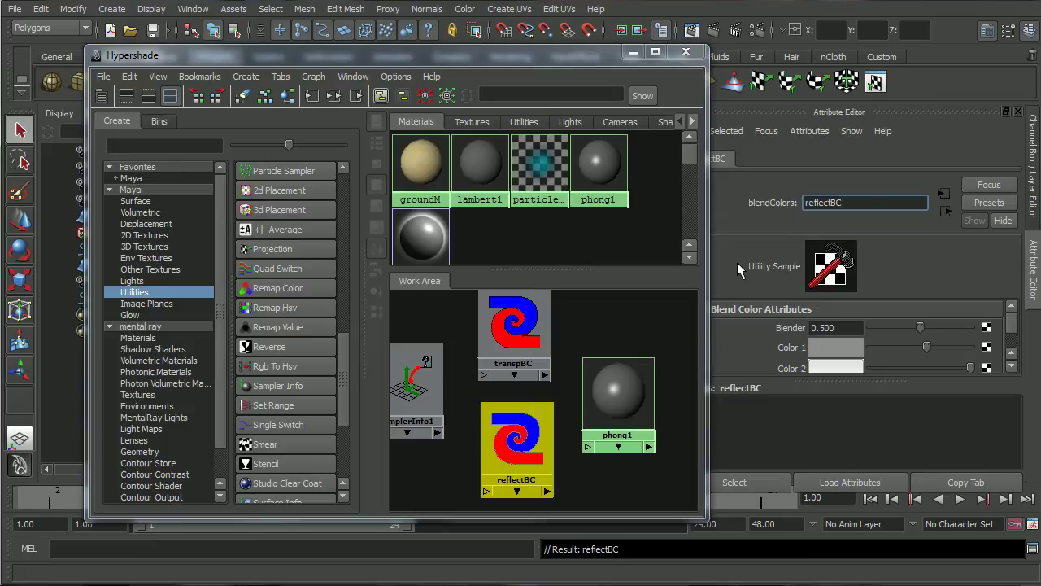
# - Open the Connection Editor and arrange it side by side with the Hypershade window
pyautogui.click(193, 8)
pyautogui.moveTo(206, 38)
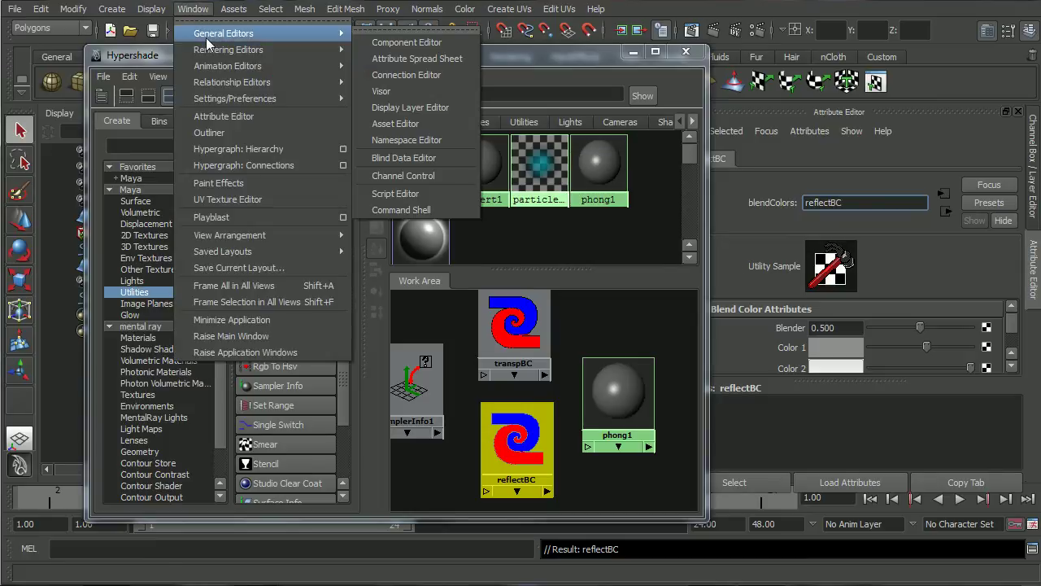
pyautogui.click(450, 77)
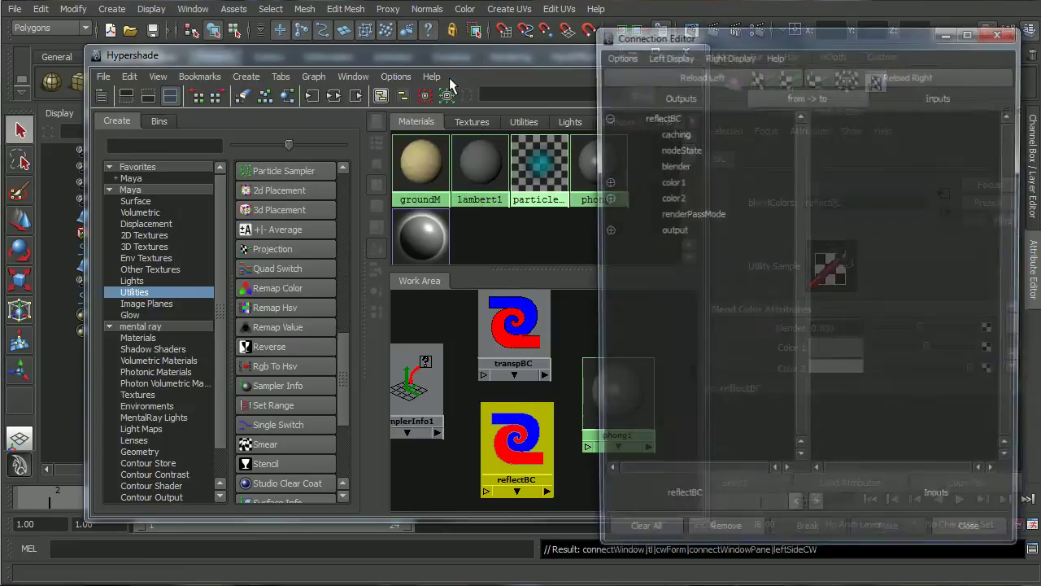
pyautogui.moveTo(899, 30); pyautogui.dragTo(910, 32)
pyautogui.moveTo(368, 57); pyautogui.dragTo(274, 53)
pyautogui.moveTo(768, 41); pyautogui.dragTo(777, 38)
# - Connect the Sampler Info node's facingRatio output to the blender input of transpBC
pyautogui.click(328, 362)
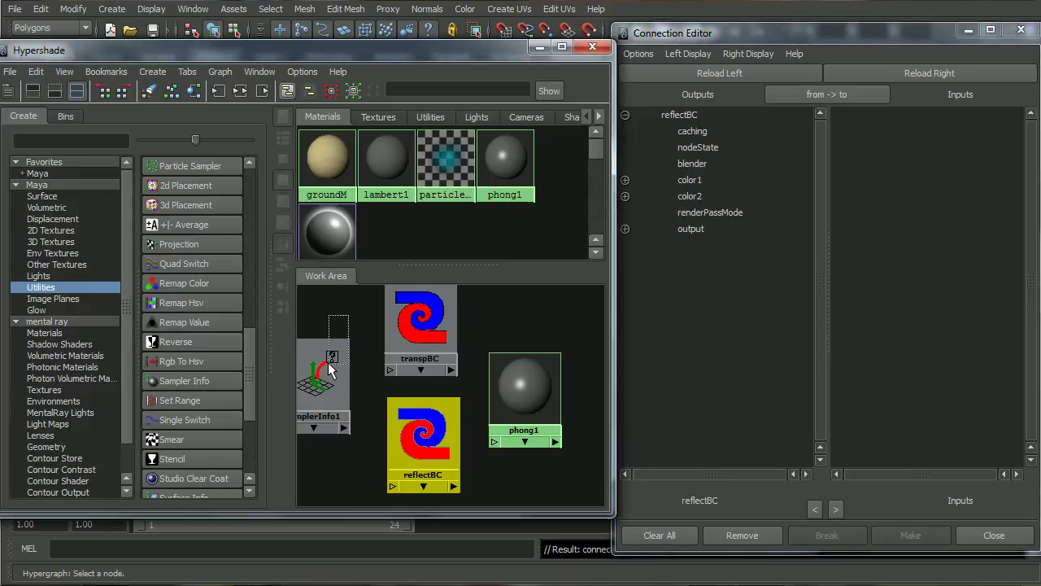
pyautogui.click(778, 72)
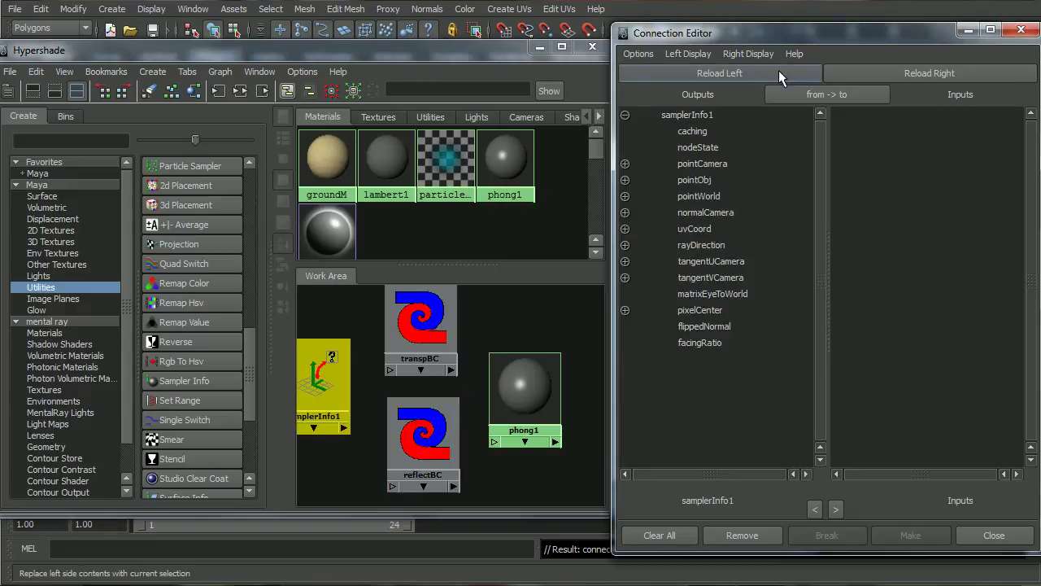
pyautogui.click(415, 311)
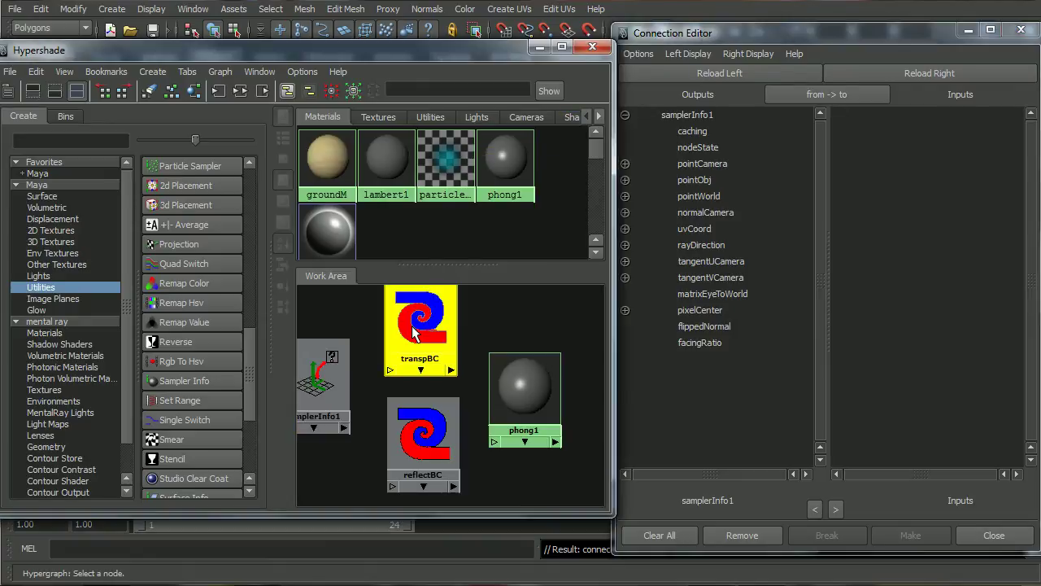
pyautogui.click(940, 72)
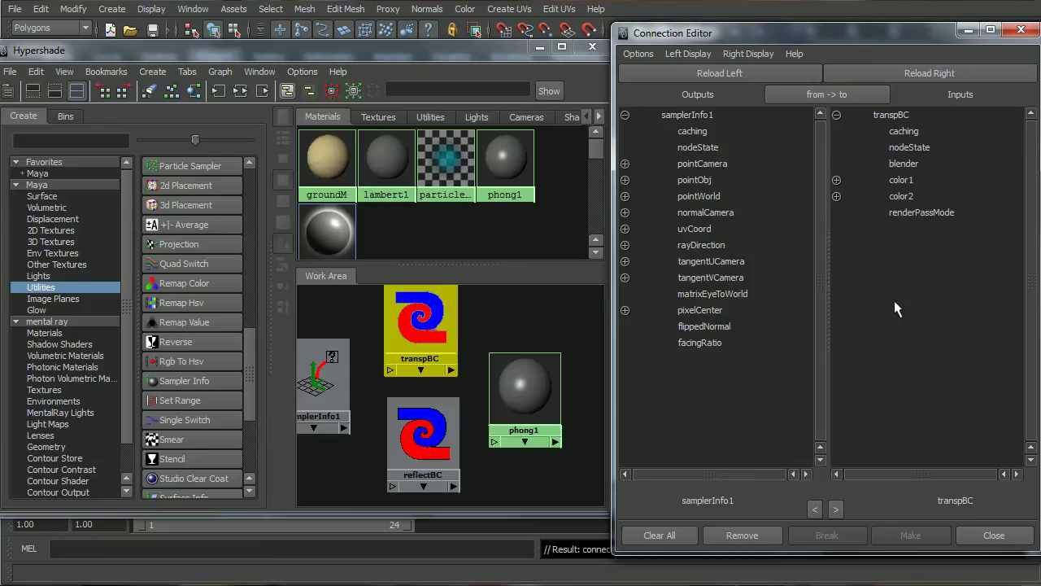
pyautogui.click(680, 343)
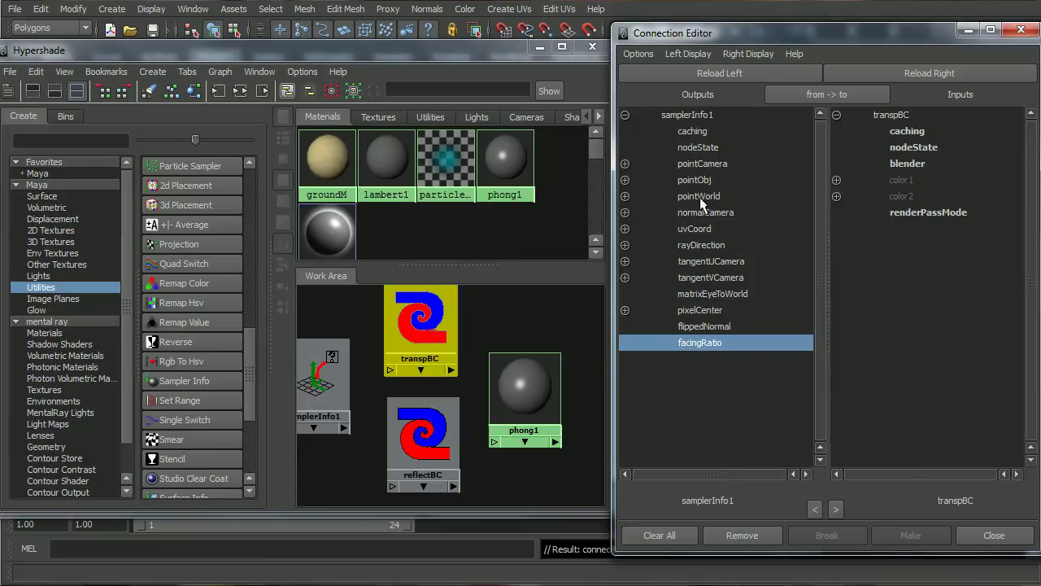
pyautogui.click(915, 163)
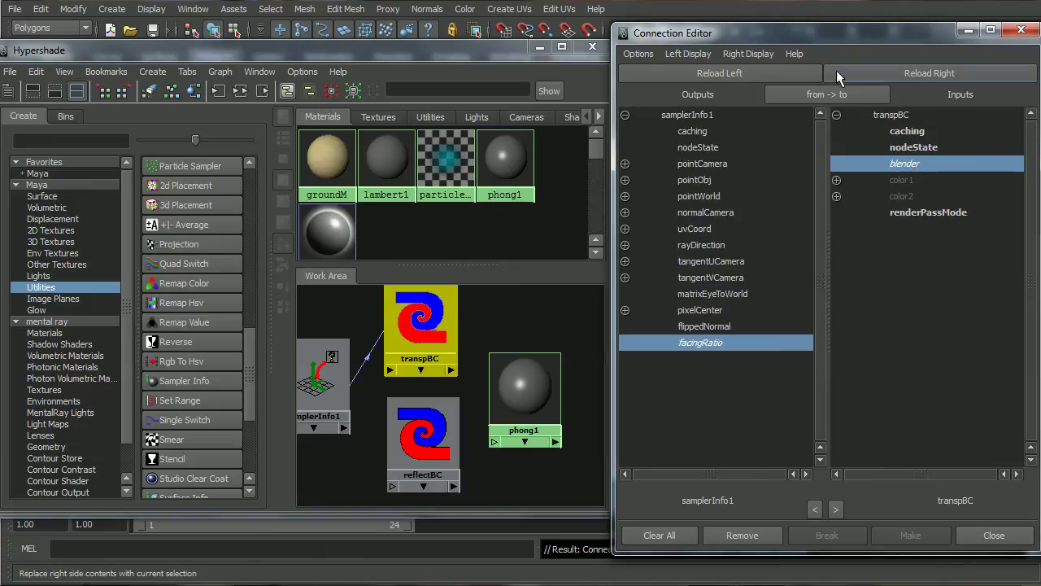
pyautogui.moveTo(819, 39); pyautogui.dragTo(816, 25)
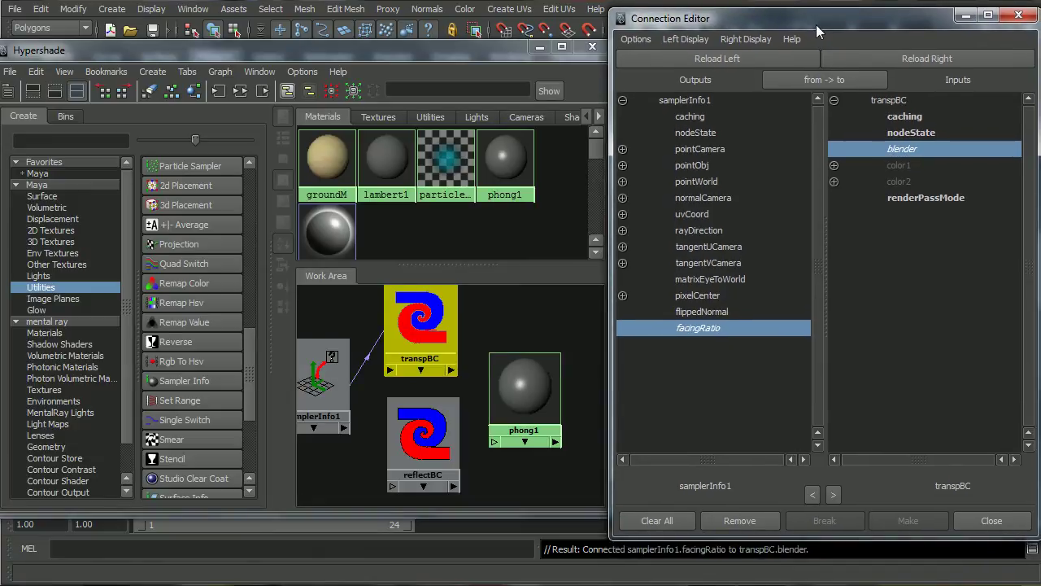
# - Connect the Sampler Info node's facingRatio output to the blender input of reflectBC
pyautogui.click(431, 455)
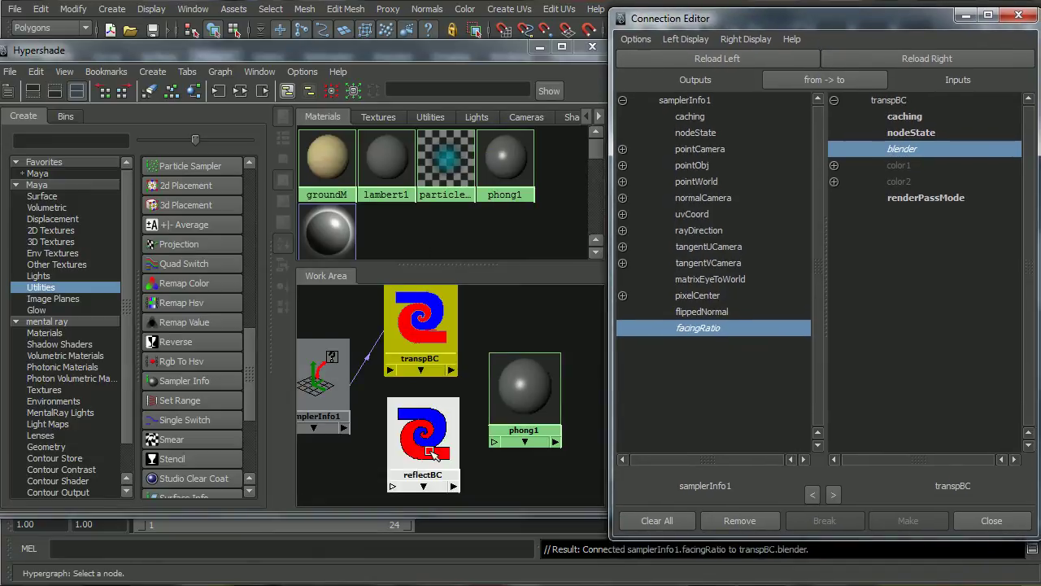
pyautogui.click(927, 59)
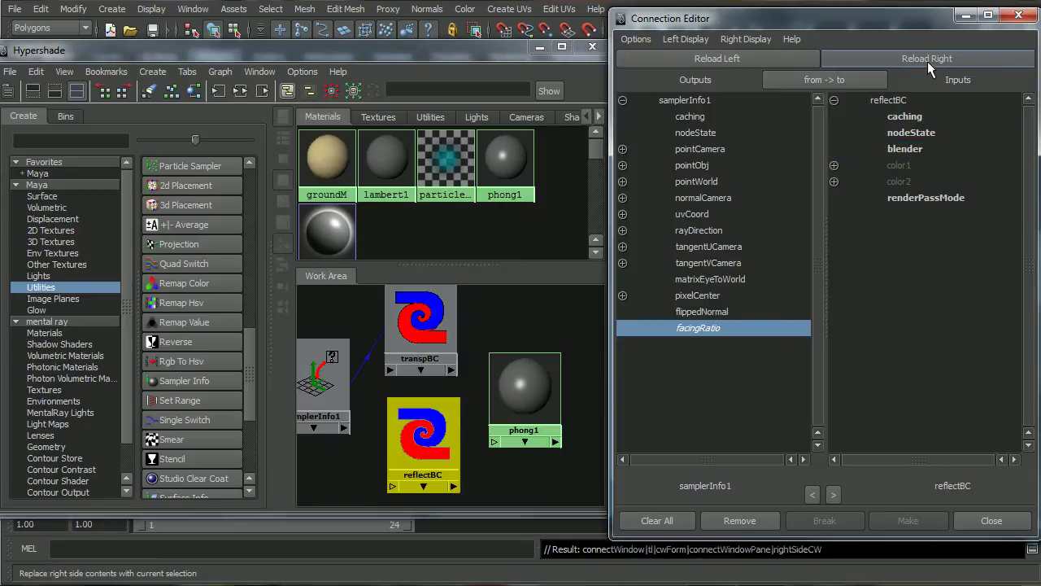
pyautogui.click(931, 148)
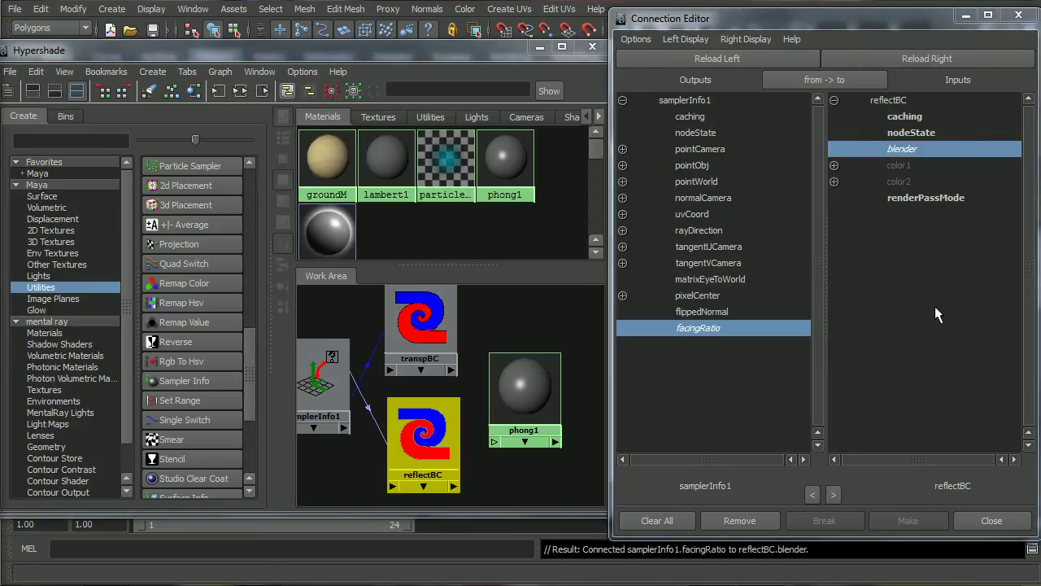
# - Connect the output of transpBC to the transparency input of the phong1 material
pyautogui.click(400, 324)
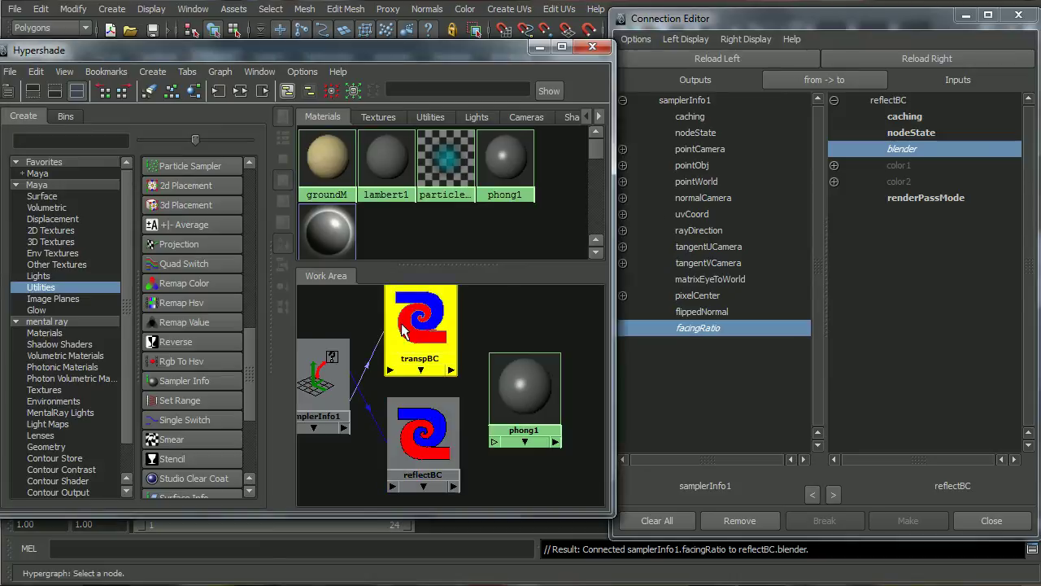
pyautogui.click(769, 57)
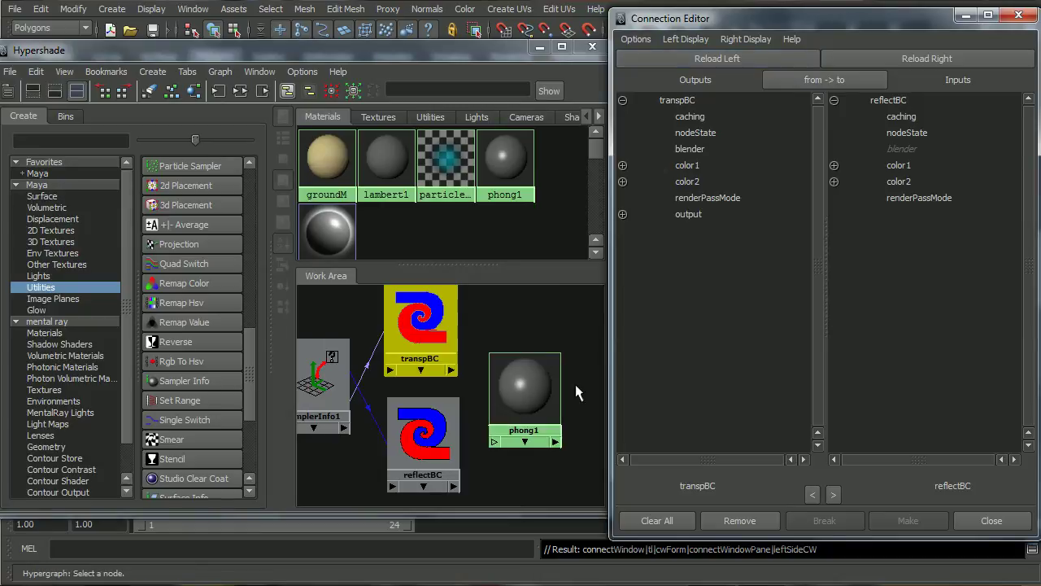
pyautogui.click(521, 394)
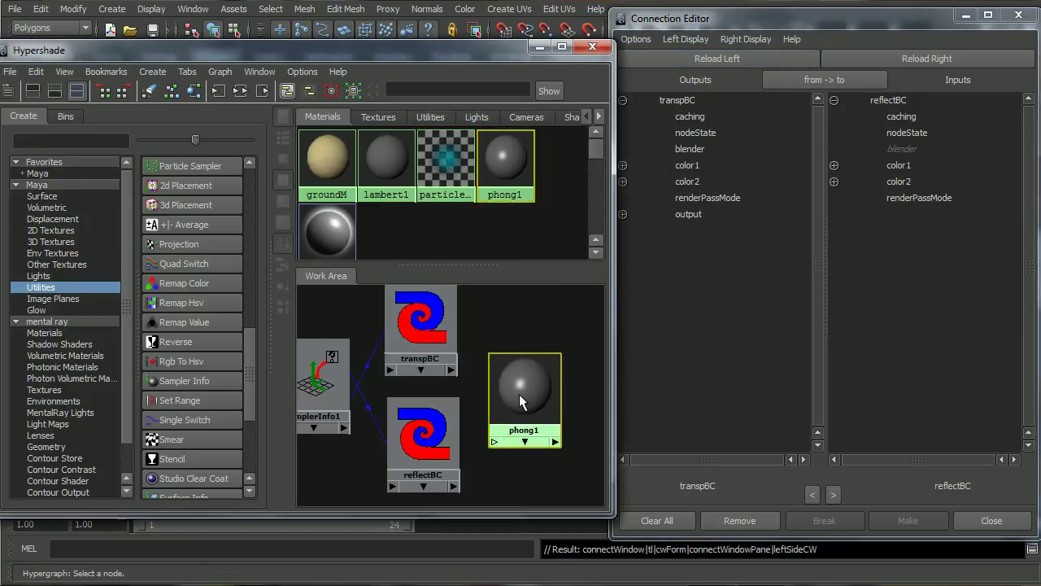
pyautogui.click(941, 63)
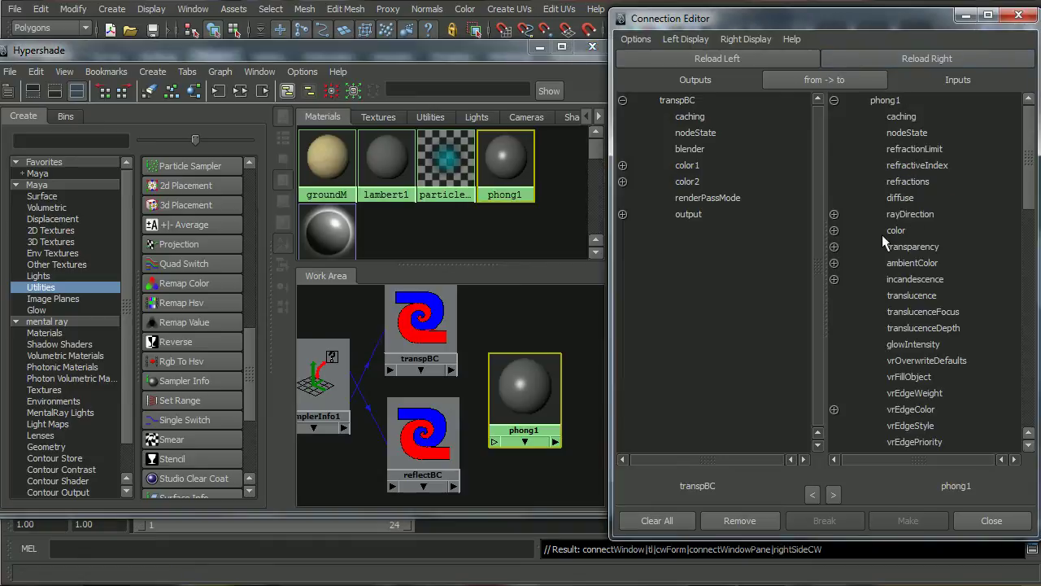
pyautogui.click(709, 214)
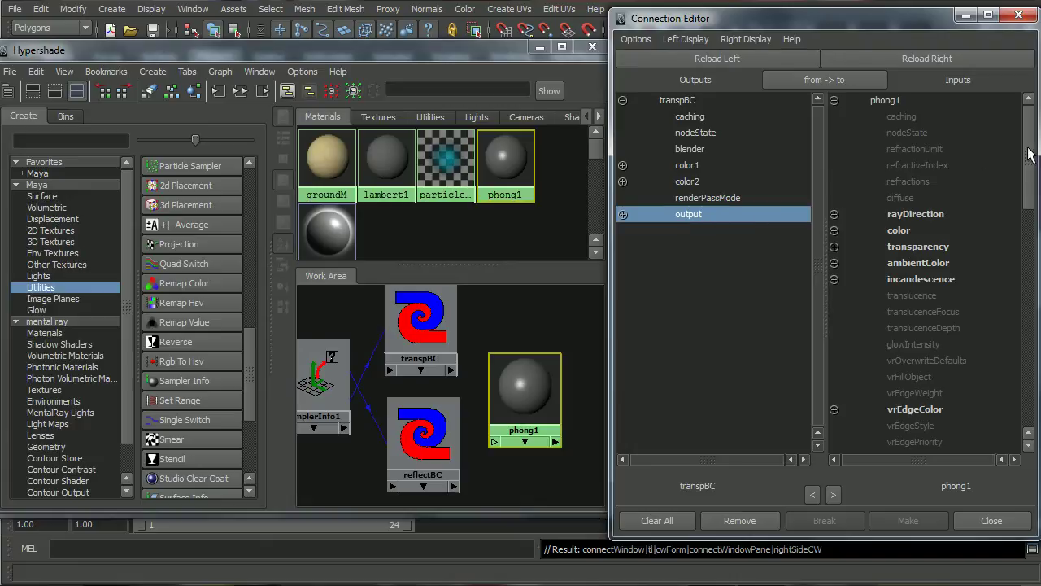
pyautogui.moveTo(1028, 156); pyautogui.dragTo(1029, 167)
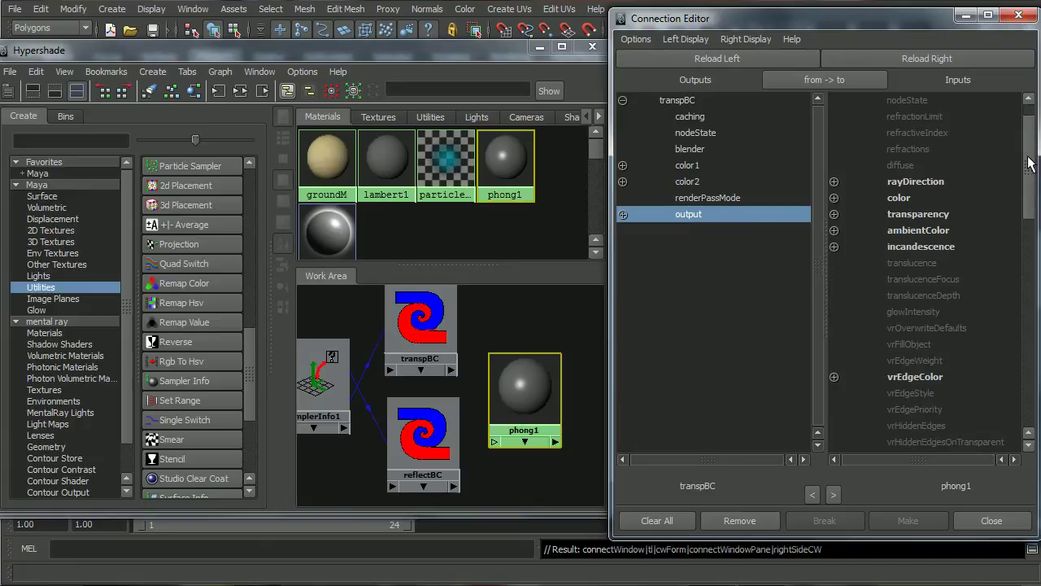
pyautogui.click(948, 214)
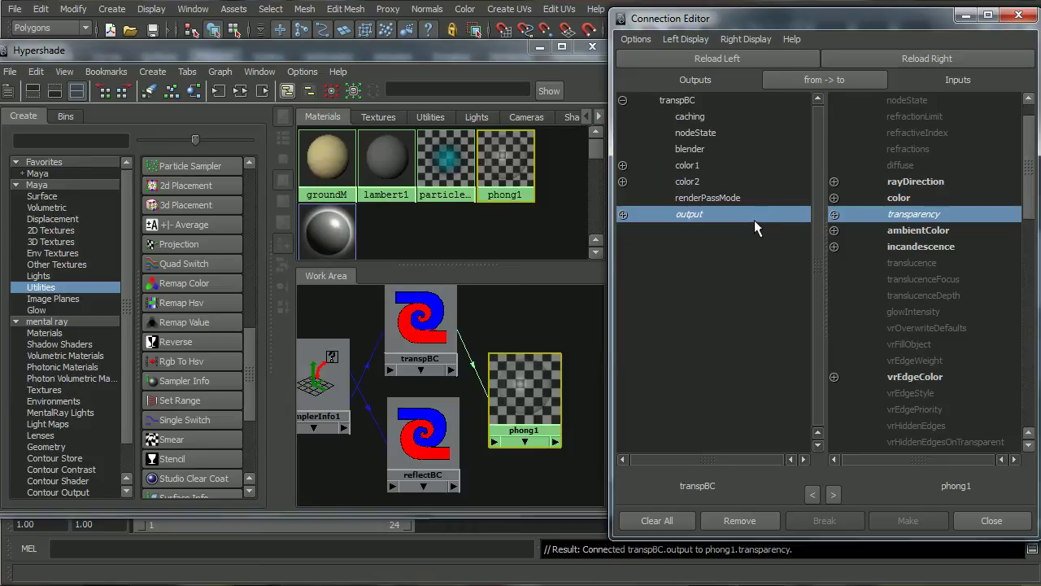
# - Connect reflectBC's outputR to the reflectivity input of phong1 and close the Connection Editor
pyautogui.click(423, 447)
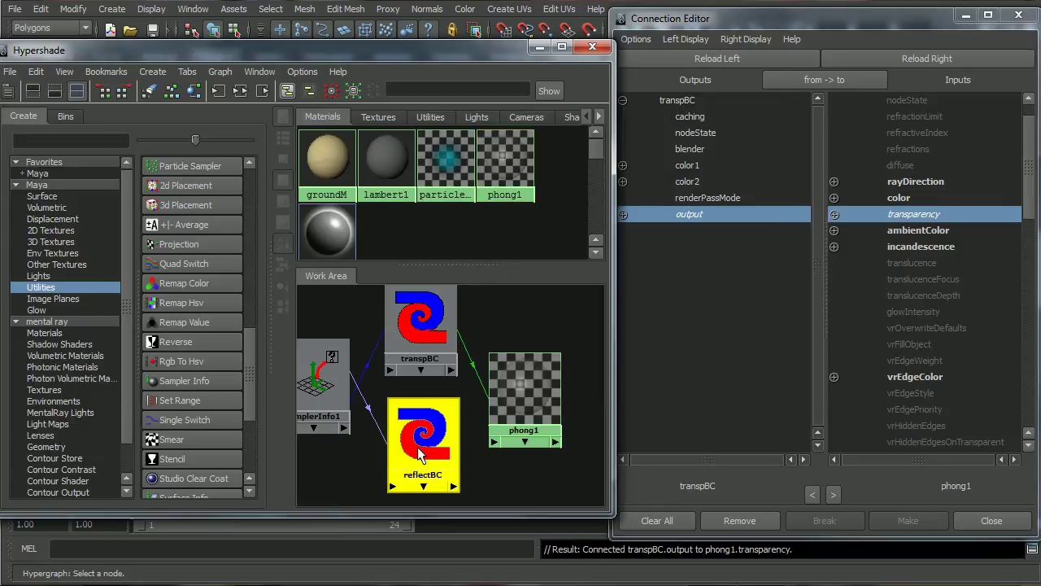
pyautogui.click(750, 60)
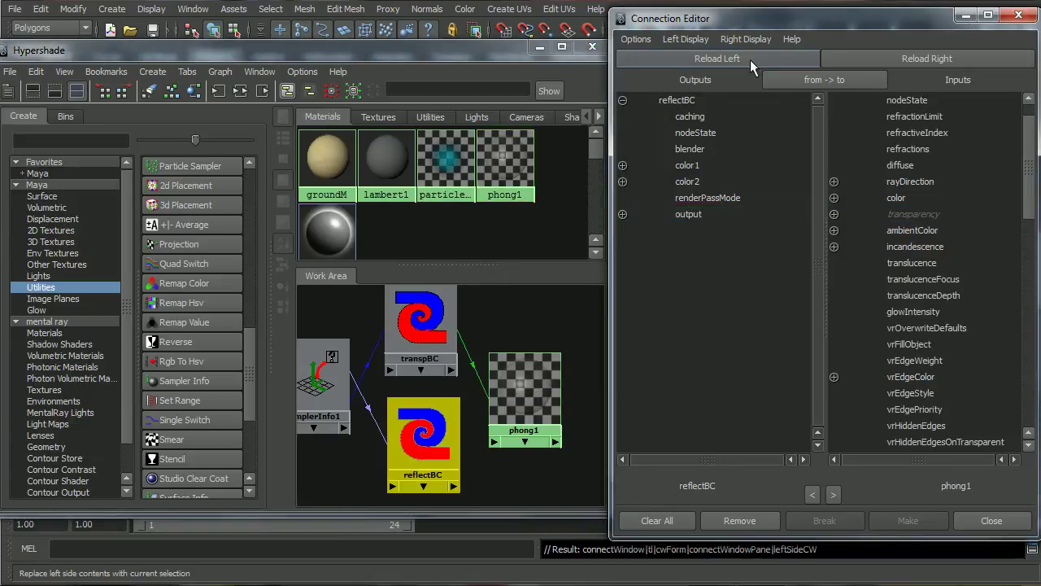
pyautogui.click(622, 215)
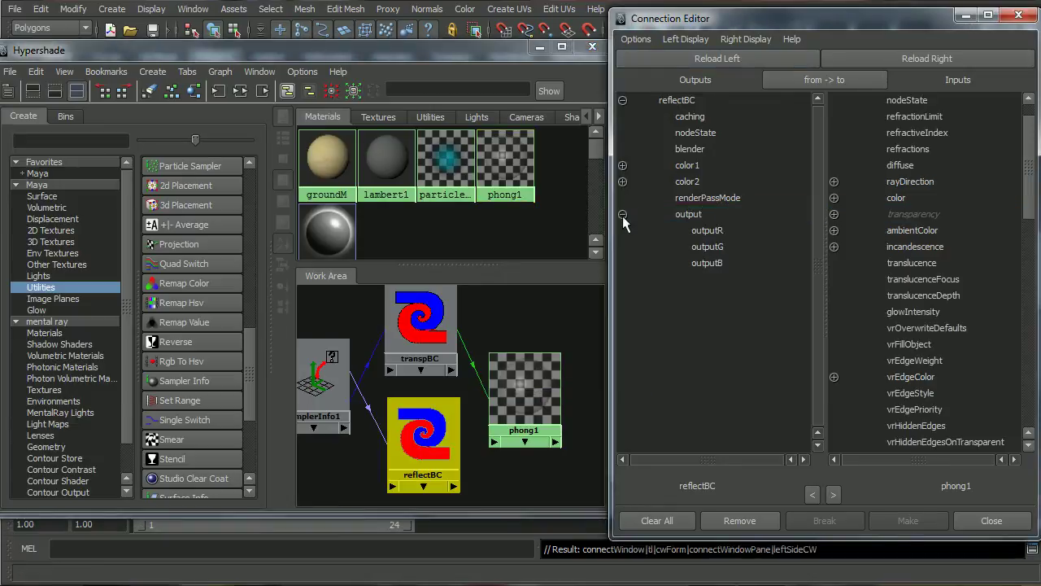
pyautogui.click(714, 231)
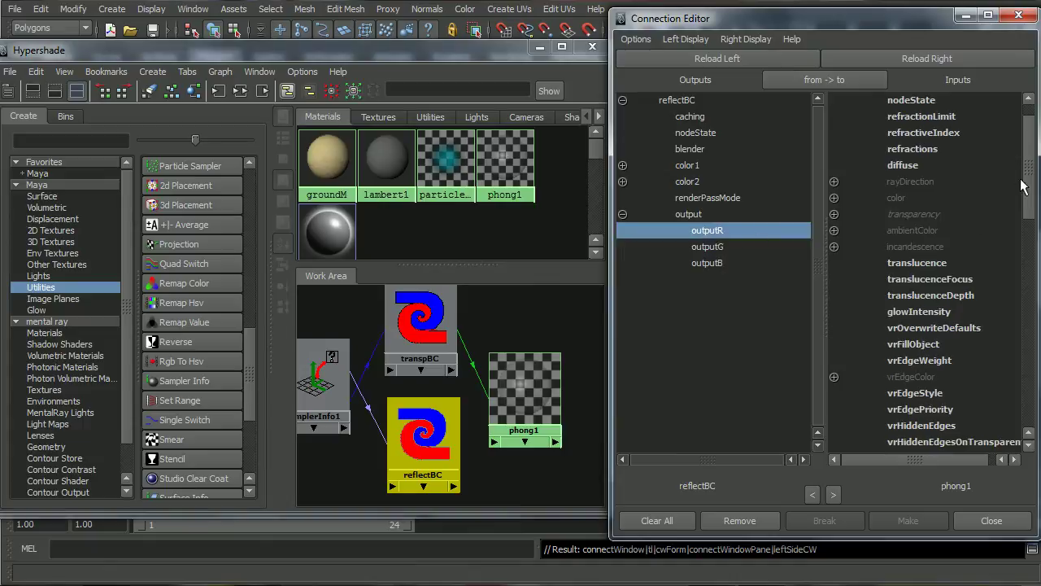
pyautogui.moveTo(1027, 175); pyautogui.dragTo(1022, 378)
pyautogui.click(911, 280)
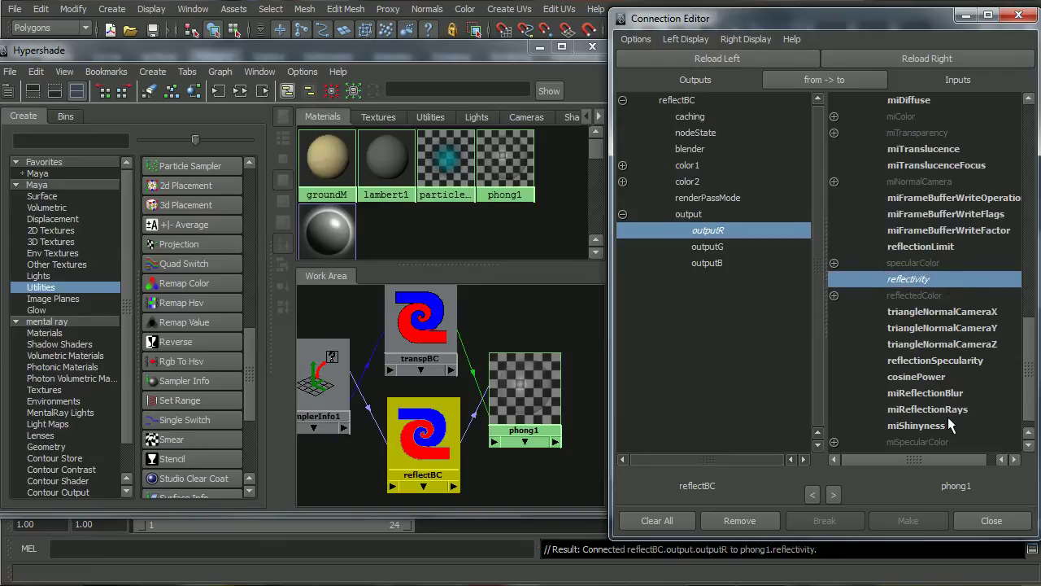
pyautogui.click(988, 519)
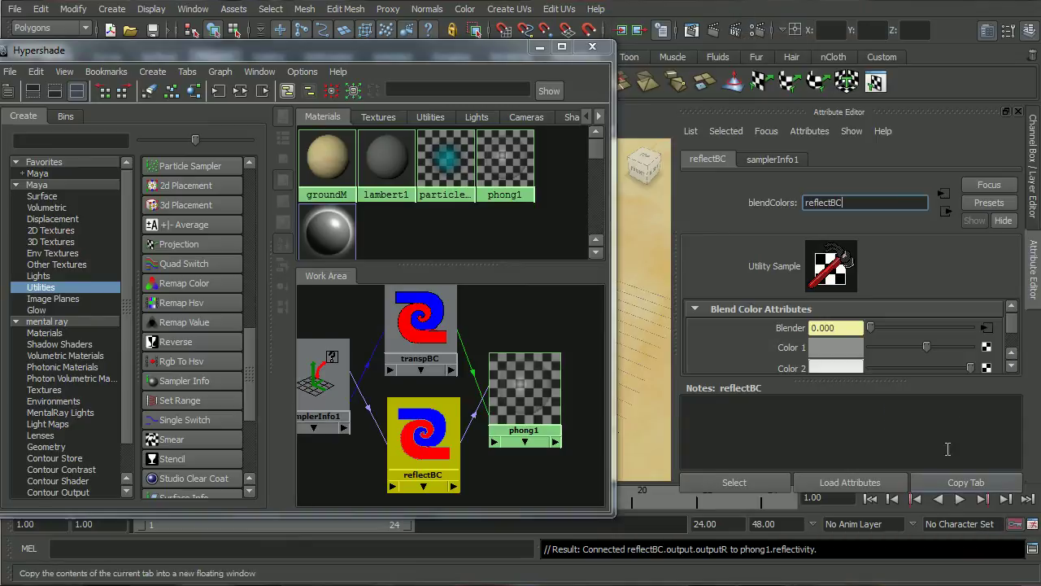
# - Rename the phong1 material as glassCupM
pyautogui.moveTo(496, 48); pyautogui.dragTo(507, 39)
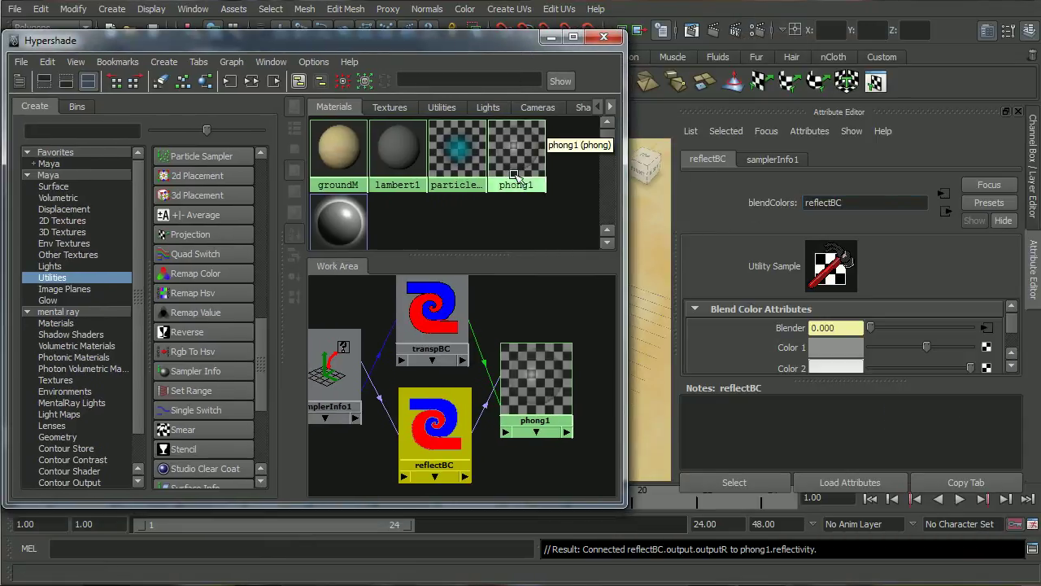
pyautogui.click(529, 378)
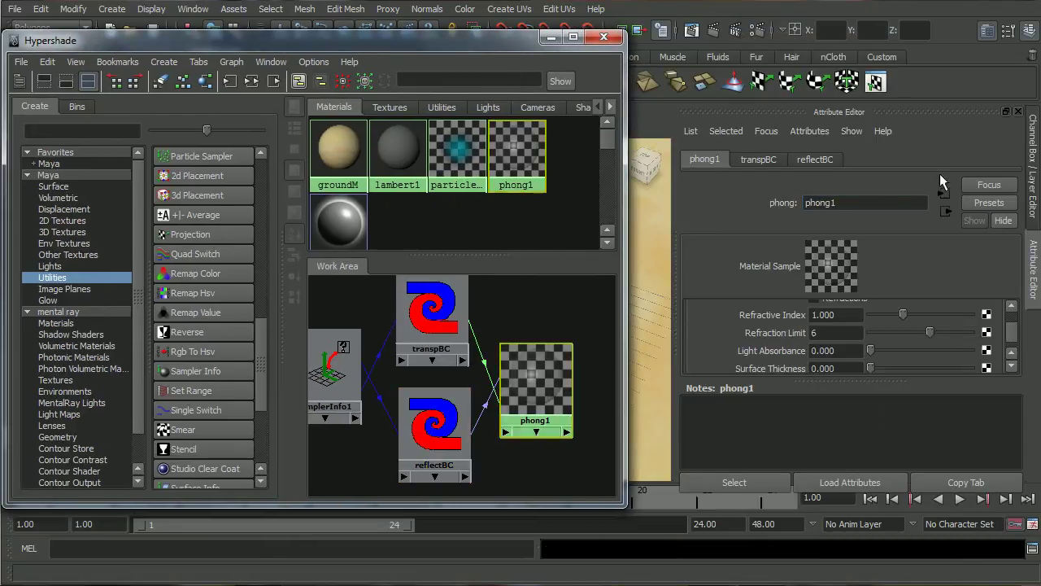
pyautogui.doubleClick(860, 197)
pyautogui.write('glassCupM')
pyautogui.press('Return')
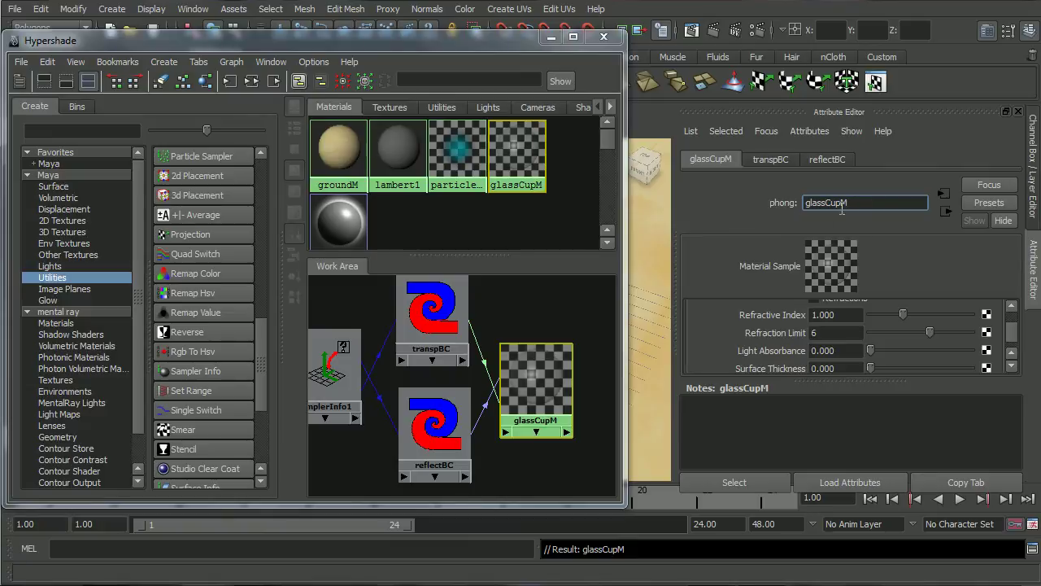
# - Set the Color of glassCupM to black and lower its Diffuse value
pyautogui.scroll(5, 1013, 338)
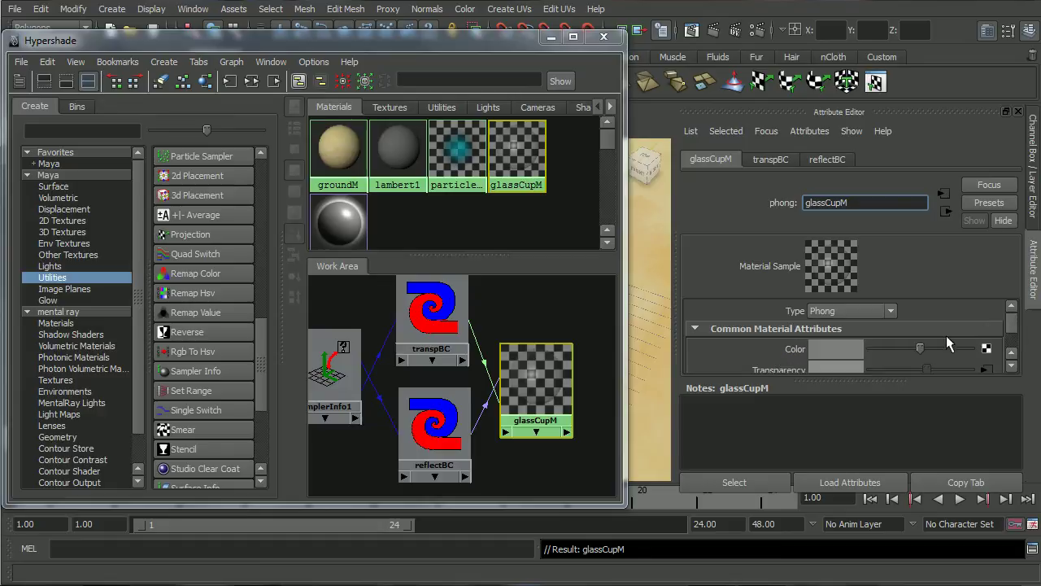
pyautogui.moveTo(920, 348); pyautogui.dragTo(867, 348)
pyautogui.click(1013, 366)
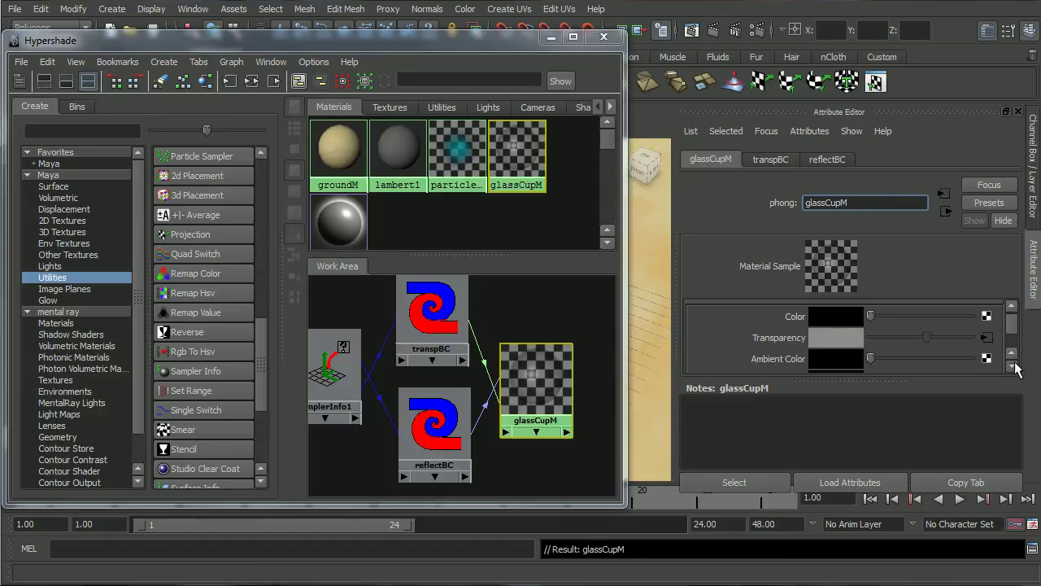
pyautogui.click(1013, 366)
pyautogui.click(1013, 366)
pyautogui.click(1012, 366)
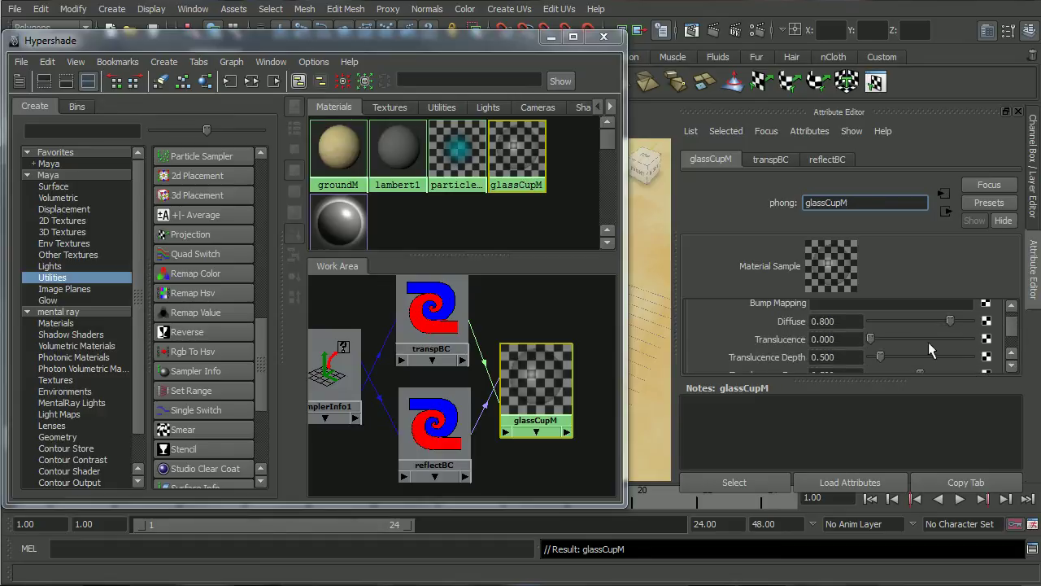
pyautogui.moveTo(890, 322); pyautogui.dragTo(840, 324)
# - Set the Cosine Power of glassCupM to 65 and its Specular Color to white
pyautogui.click(1012, 367)
pyautogui.click(1013, 366)
pyautogui.click(1012, 366)
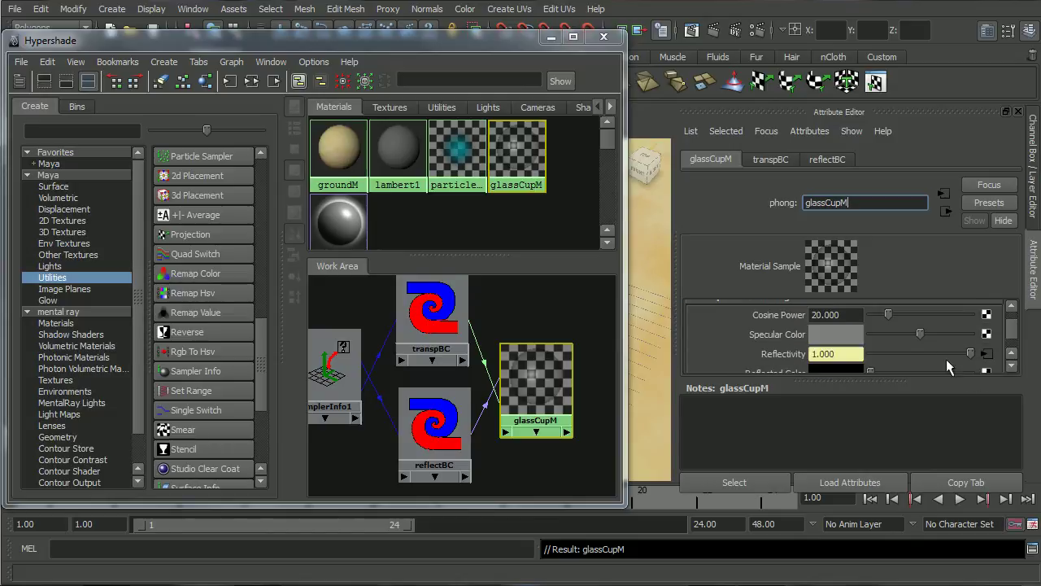
pyautogui.moveTo(890, 314); pyautogui.dragTo(935, 314)
pyautogui.click(847, 314)
pyautogui.write('65')
pyautogui.press('Return')
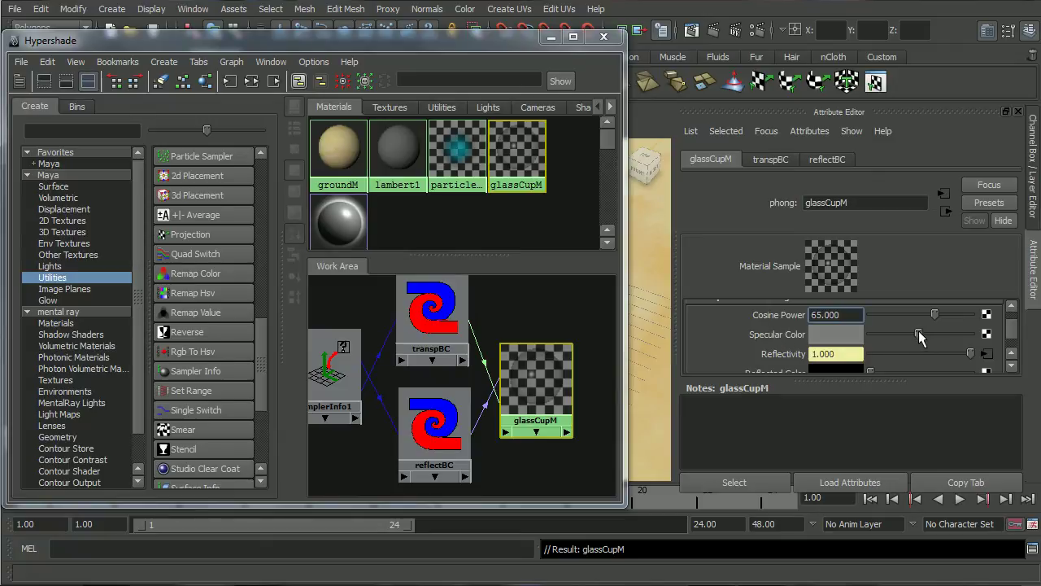
pyautogui.moveTo(918, 331); pyautogui.dragTo(988, 337)
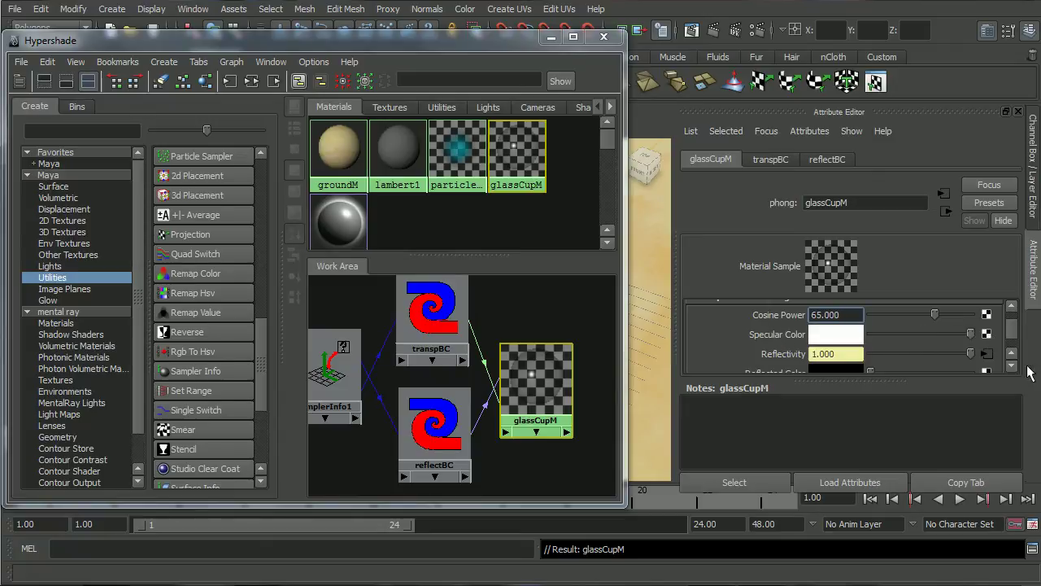
# - Enable Refractions in glassCupM's raytrace options with a Refractive Index of 1.5 and a Refraction Limit of 9
pyautogui.click(1013, 366)
pyautogui.click(1012, 366)
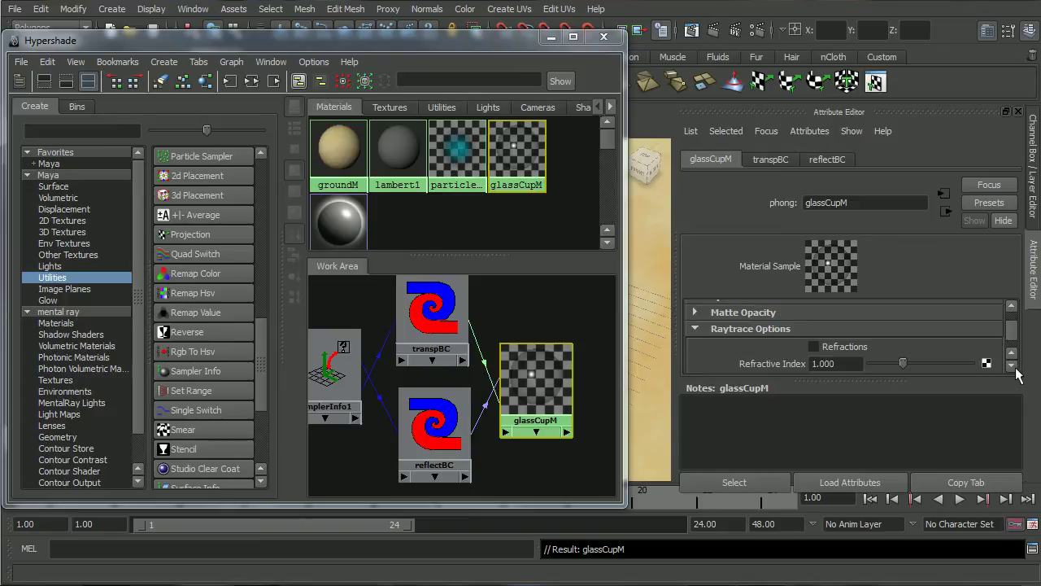
pyautogui.click(1012, 366)
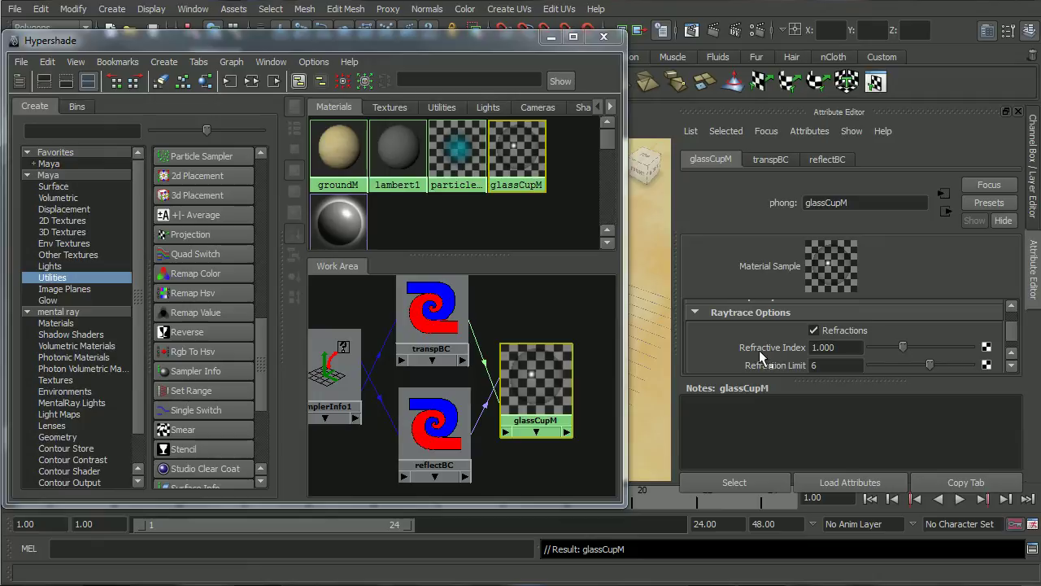
pyautogui.click(851, 348)
pyautogui.write('1.5')
pyautogui.press('Return')
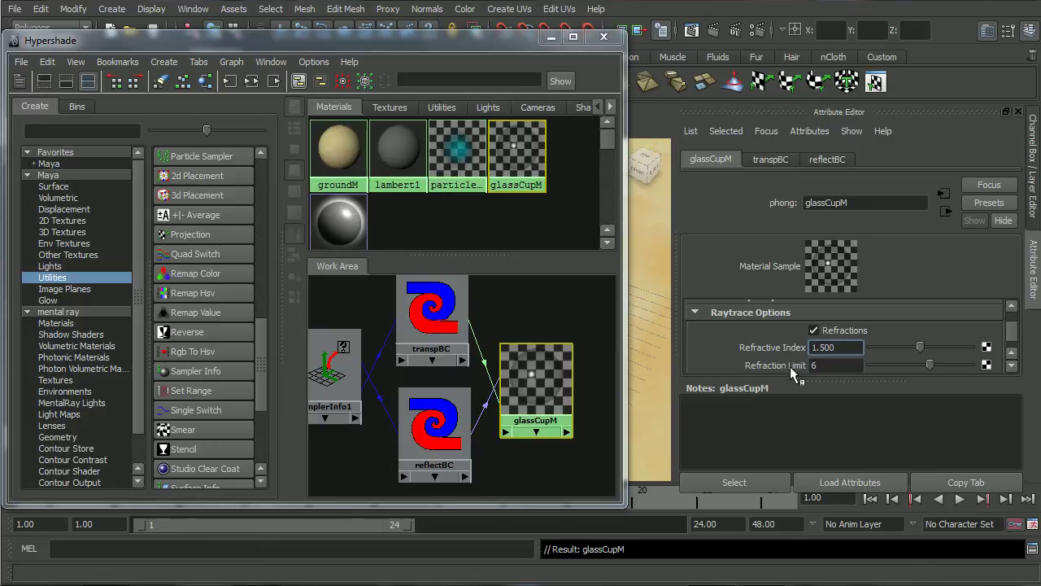
pyautogui.click(813, 365)
pyautogui.write('9')
pyautogui.press('Return')
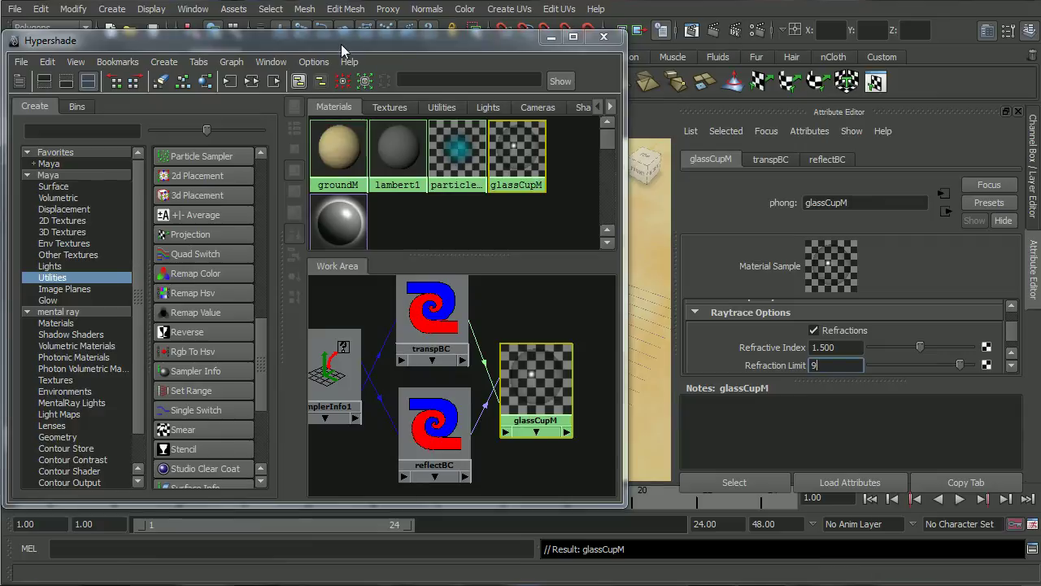
# - Assign the glassCupM material to the glassCup object and return to the perspective view without the Hypershade window
pyautogui.moveTo(340, 43); pyautogui.dragTo(684, 45)
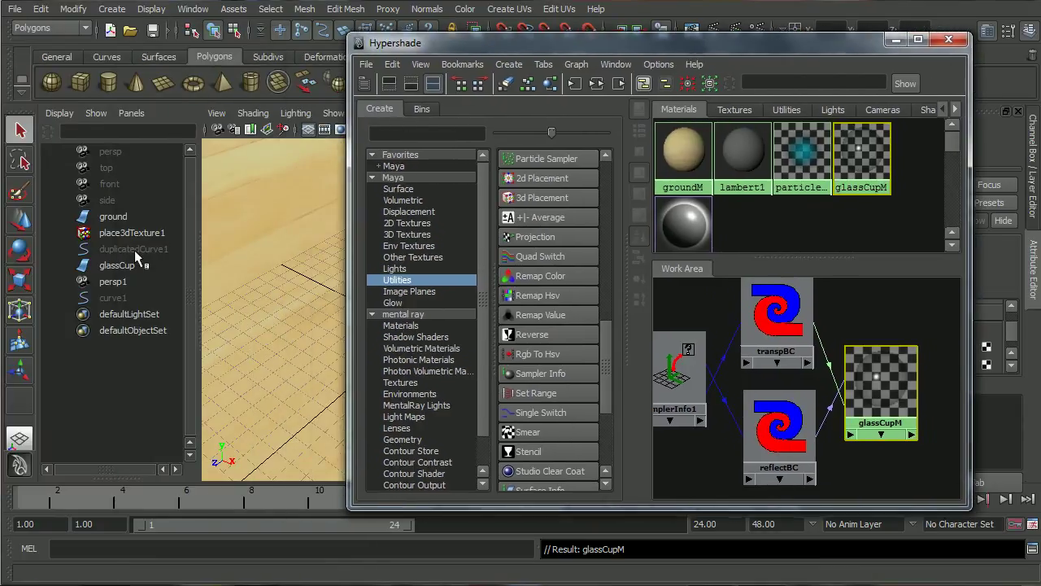
pyautogui.click(117, 265)
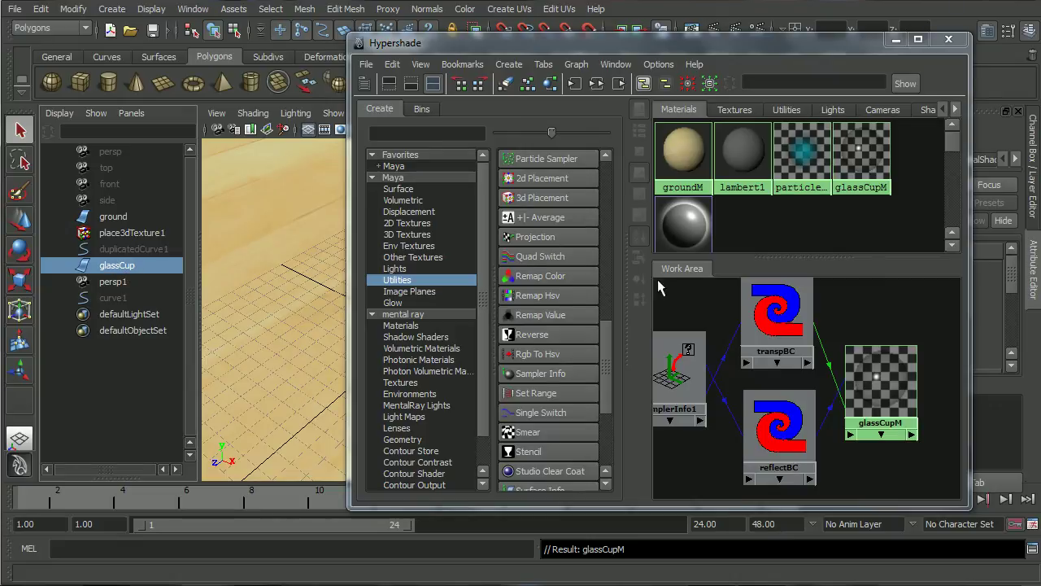
pyautogui.moveTo(854, 395)
pyautogui.mouseDown(button='right')
pyautogui.moveTo(875, 389)
pyautogui.moveTo(850, 381)
pyautogui.moveTo(826, 390)
pyautogui.moveTo(812, 361)
pyautogui.mouseUp(button='right')
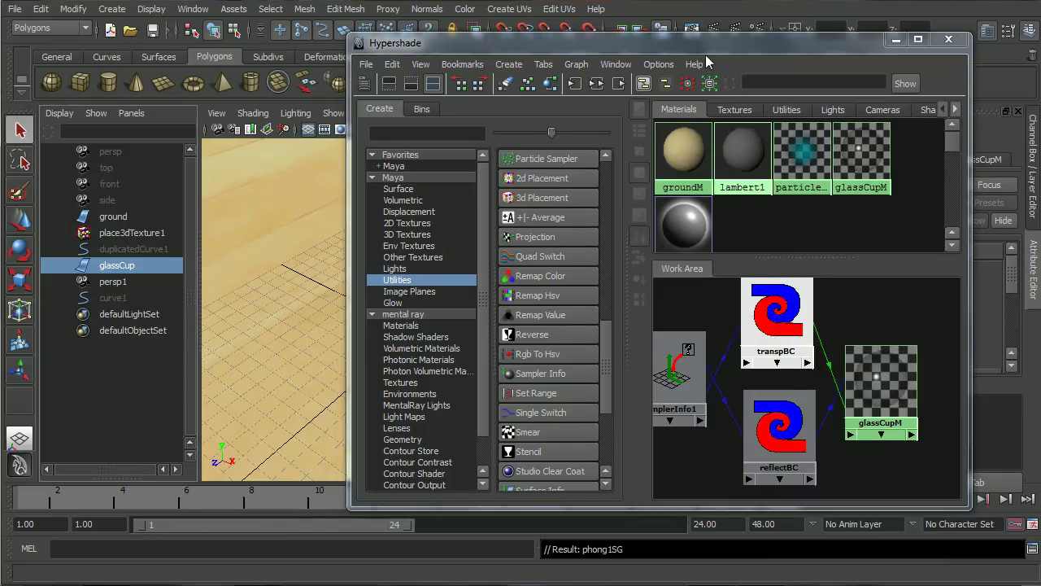
pyautogui.moveTo(714, 45); pyautogui.dragTo(526, 85)
pyautogui.click(610, 311)
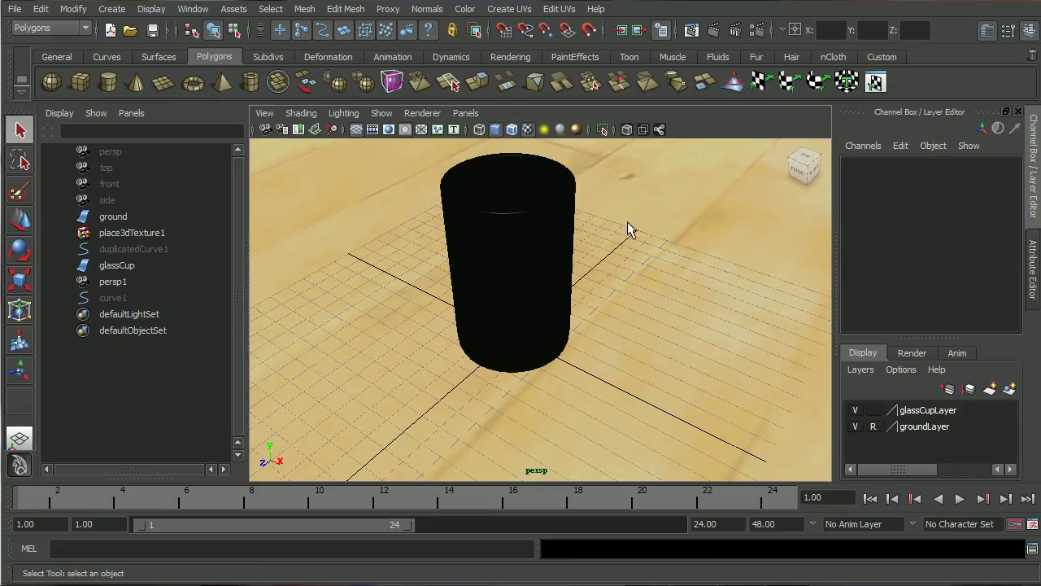
# - Set the render settings to render using mental ray with the Production quality preset
pyautogui.click(756, 33)
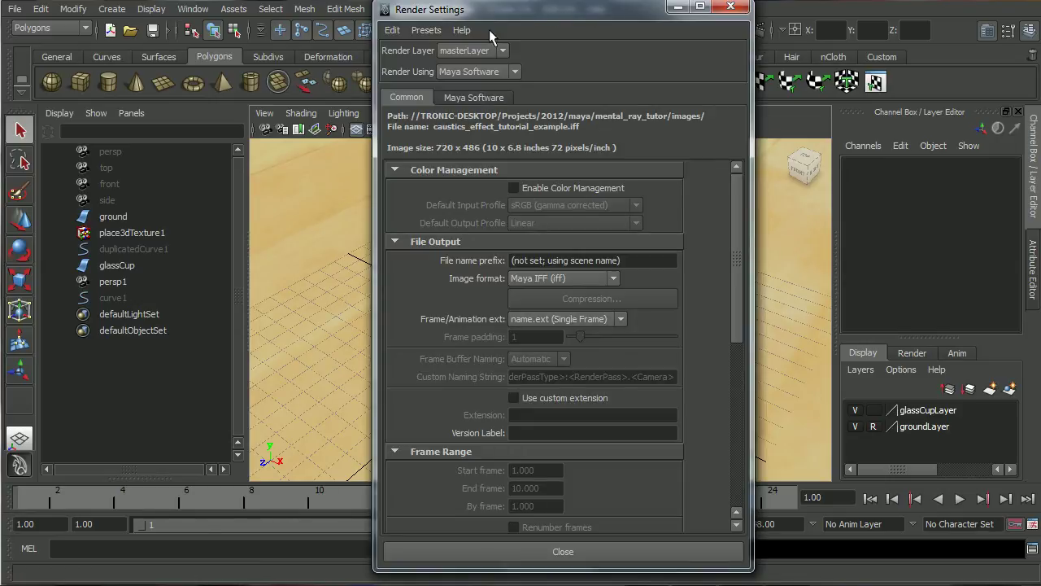
pyautogui.click(466, 72)
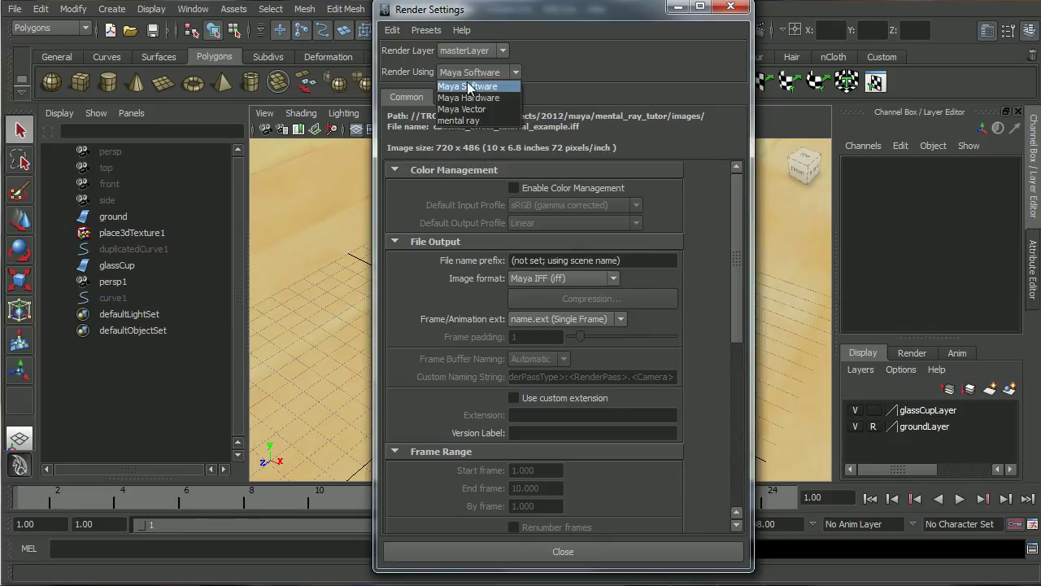
pyautogui.click(485, 122)
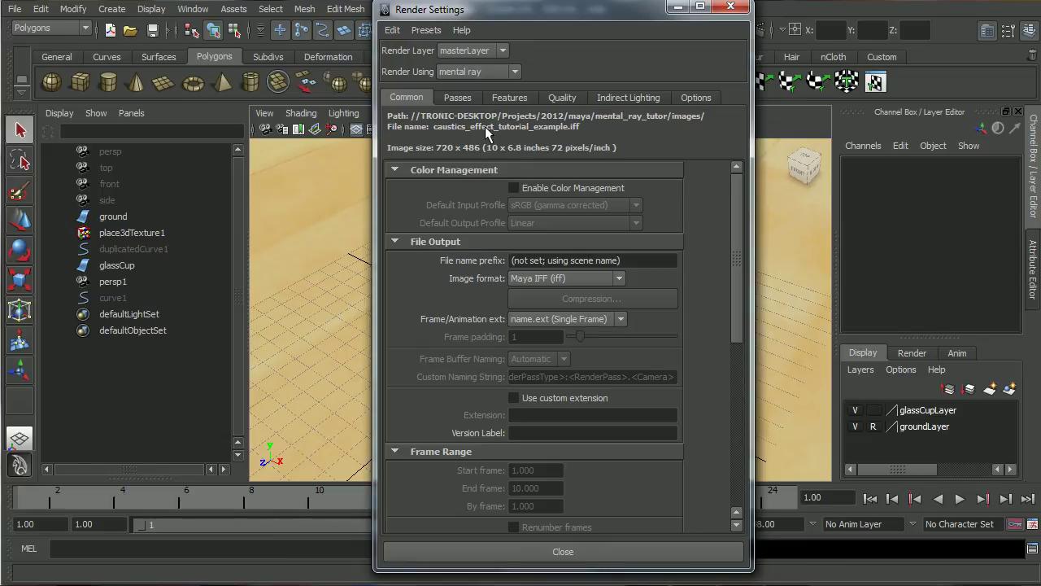
pyautogui.click(560, 100)
pyautogui.click(554, 120)
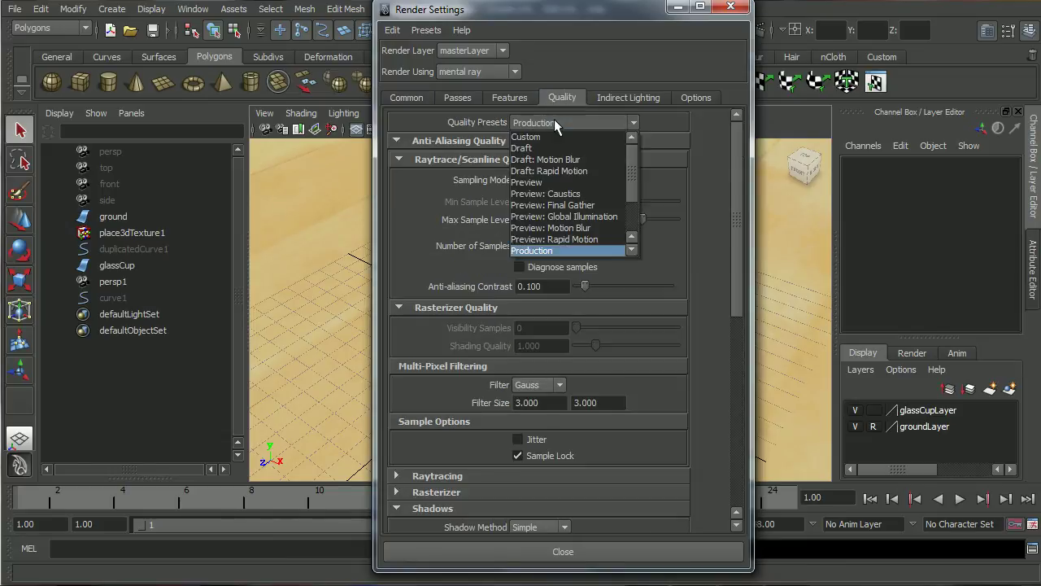
pyautogui.click(572, 251)
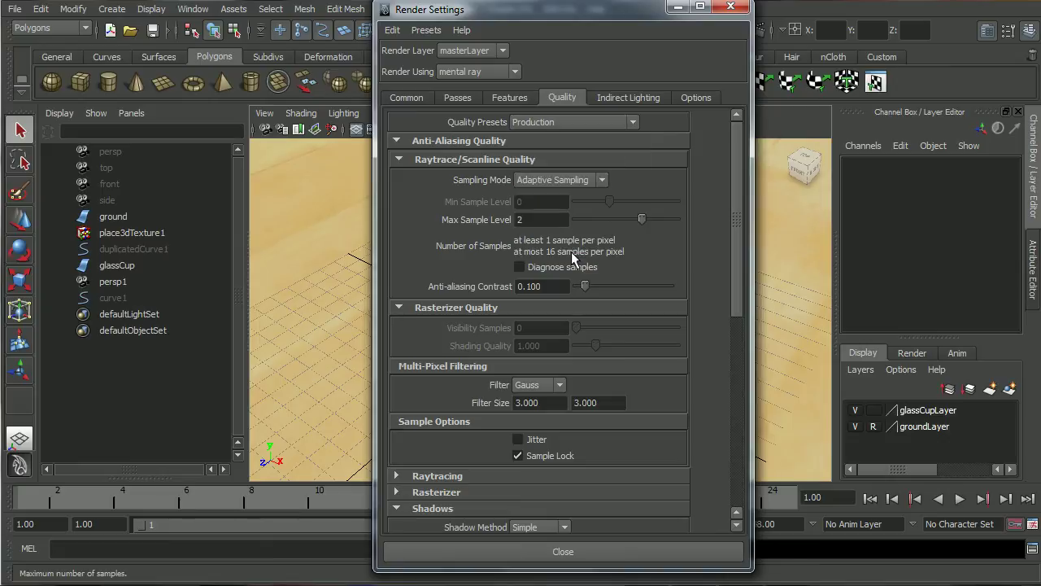
# - Set the raytracing Shadows limit to 20 in the mental ray quality settings
pyautogui.moveTo(737, 178); pyautogui.dragTo(737, 250)
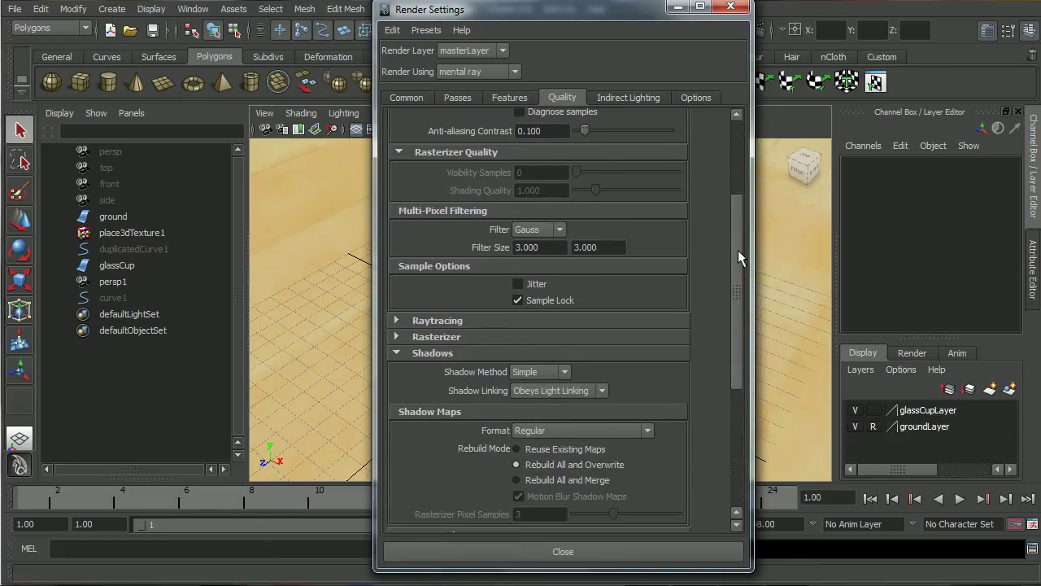
pyautogui.click(397, 321)
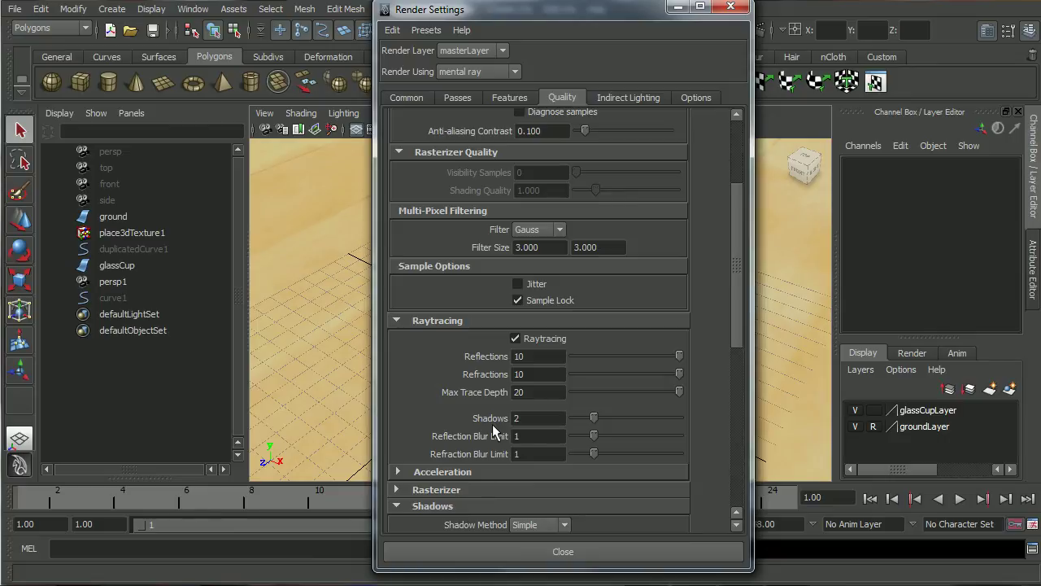
pyautogui.doubleClick(553, 415)
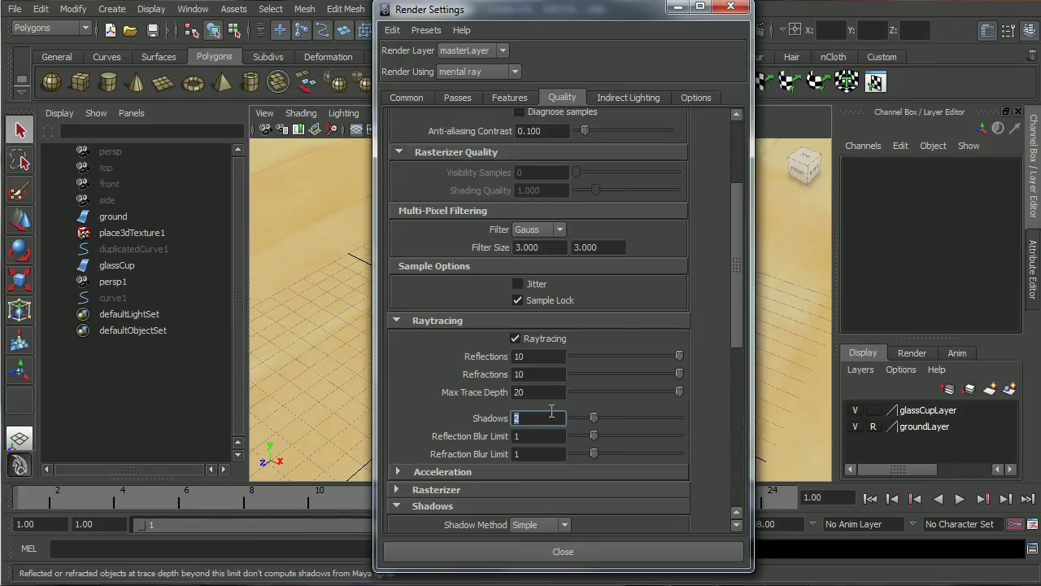
pyautogui.write('20')
pyautogui.press('Return')
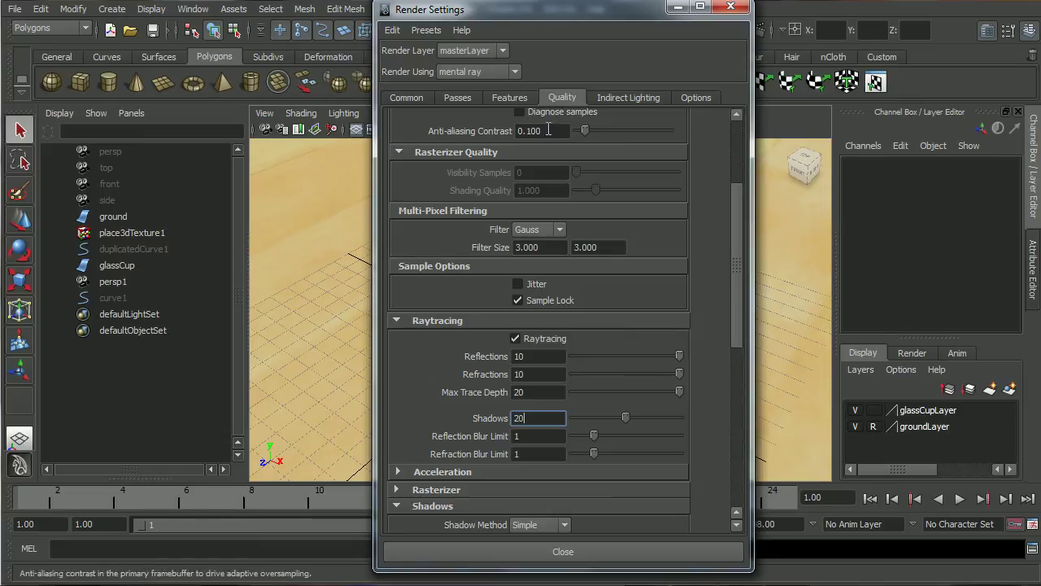
# - Enable Caustics as a secondary effect and set the caustics Accuracy to 200
pyautogui.click(520, 97)
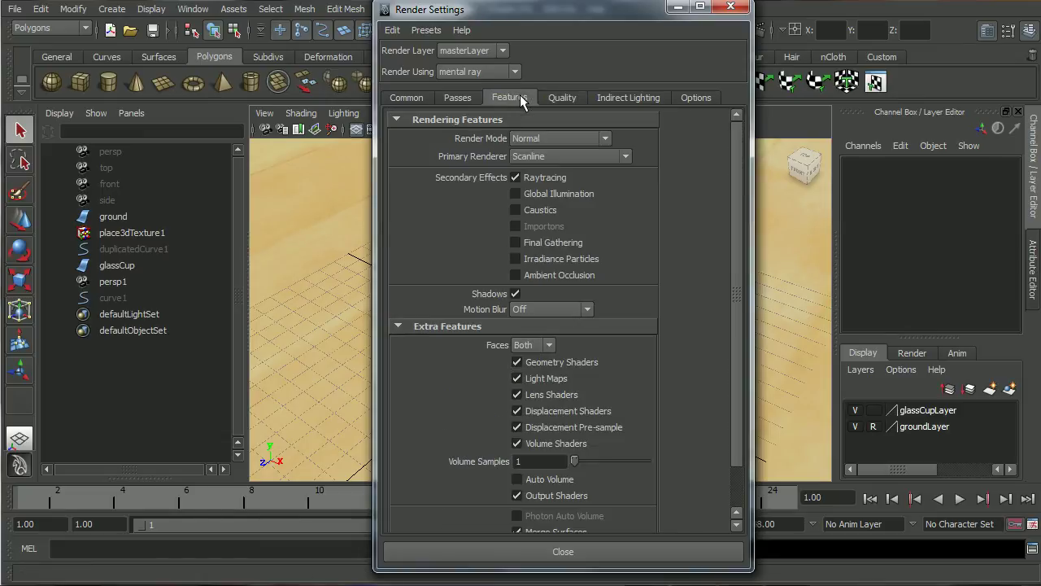
pyautogui.click(534, 211)
pyautogui.click(610, 97)
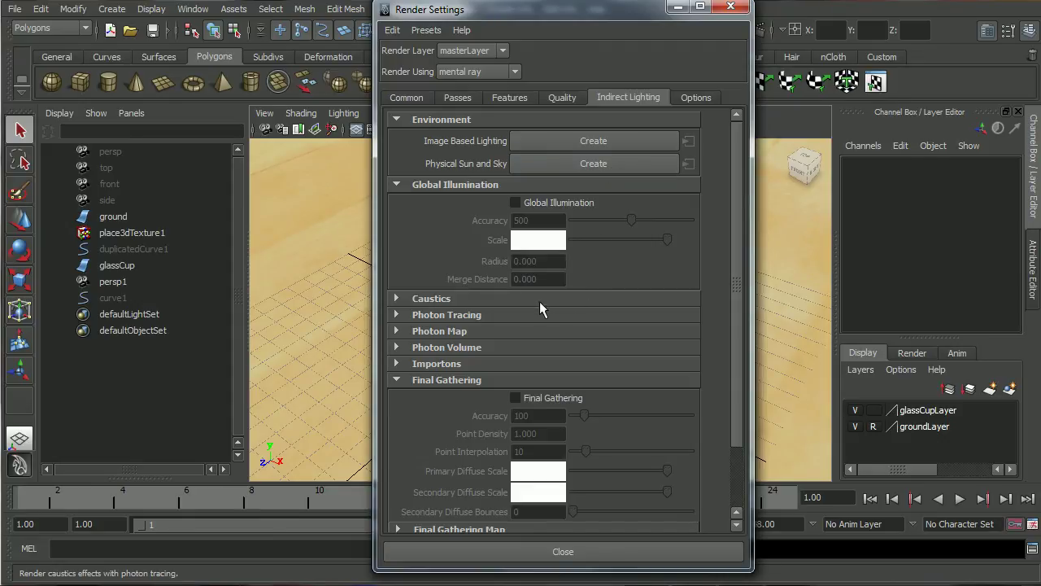
pyautogui.click(425, 298)
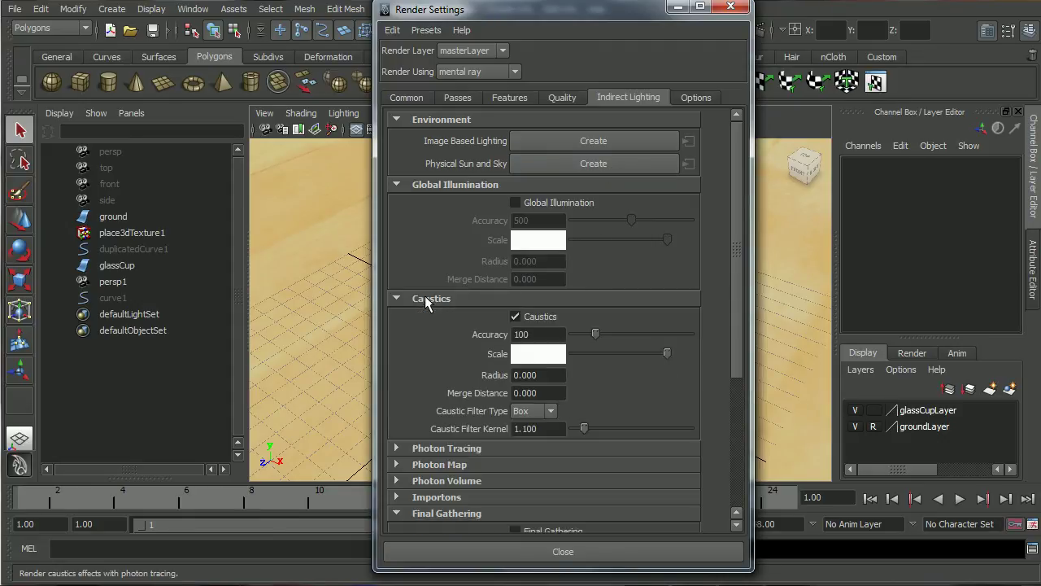
pyautogui.click(541, 334)
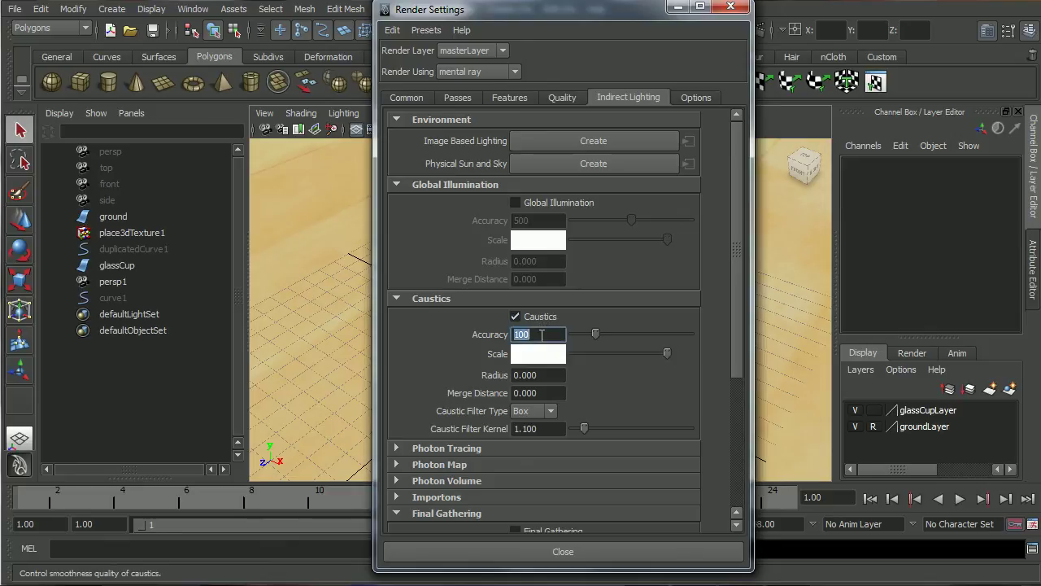
pyautogui.write('200')
pyautogui.press('Return')
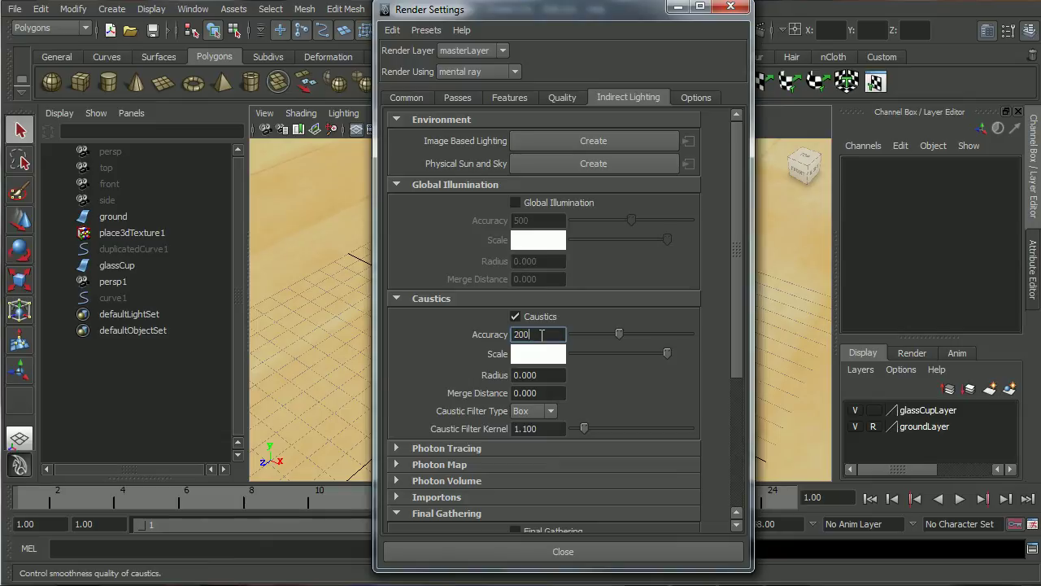
# - Set the Caustic Filter Type to Gauss and close the render settings
pyautogui.click(537, 412)
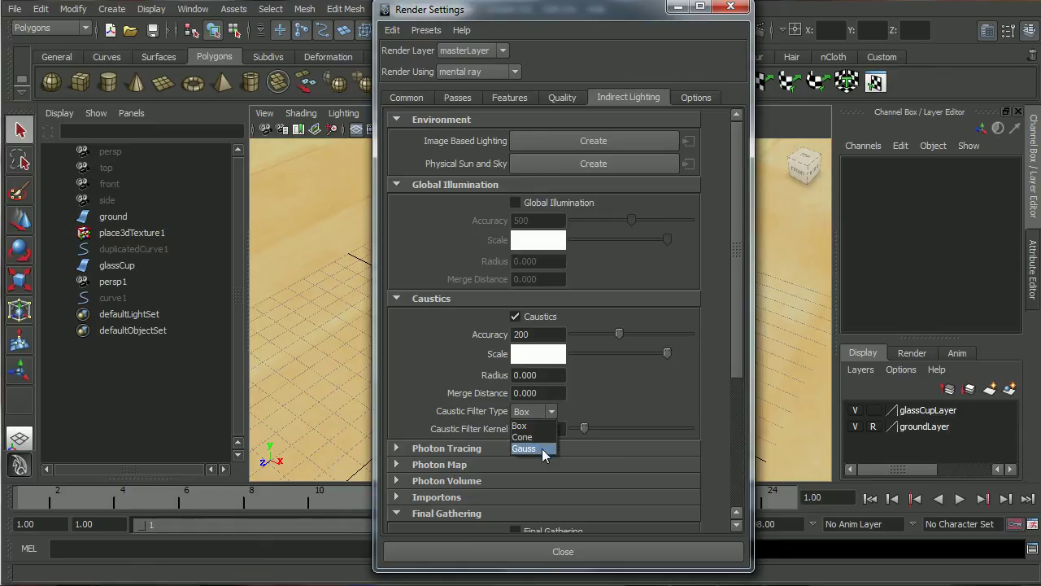
pyautogui.click(541, 448)
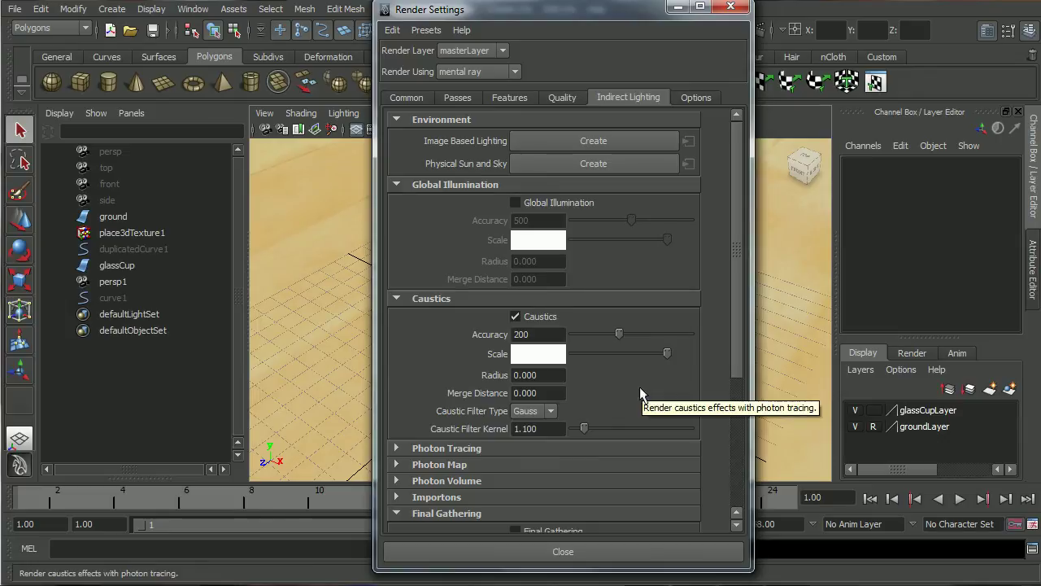
pyautogui.click(596, 553)
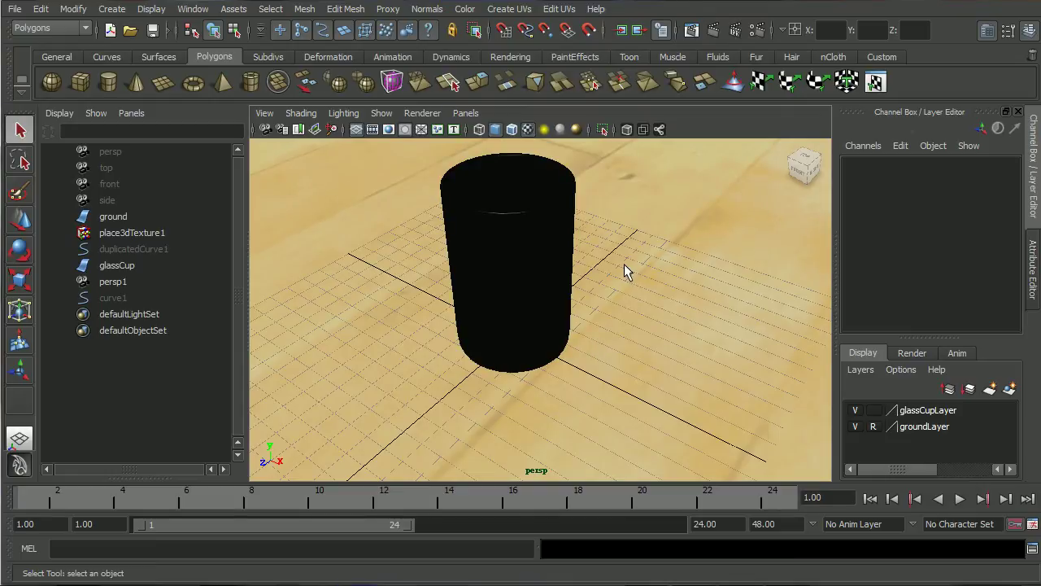
# - Create a spot light at the origin with its origin and aim manipulators shown
pyautogui.press('t')
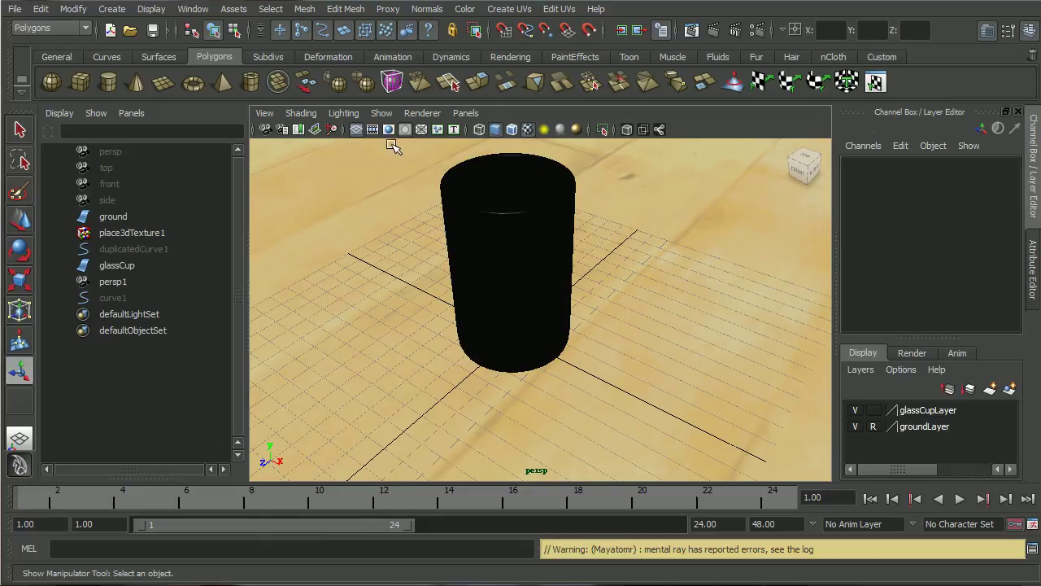
pyautogui.click(112, 9)
pyautogui.moveTo(146, 99)
pyautogui.click(301, 156)
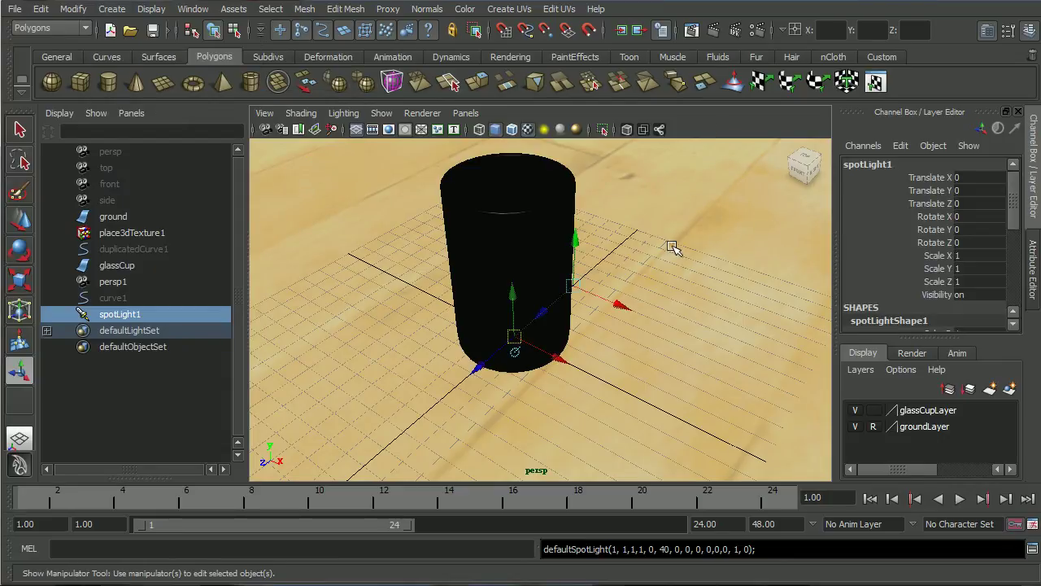
# - Rename the new spot light as keyLight
pyautogui.doubleClick(137, 315)
pyautogui.write('keyligh')
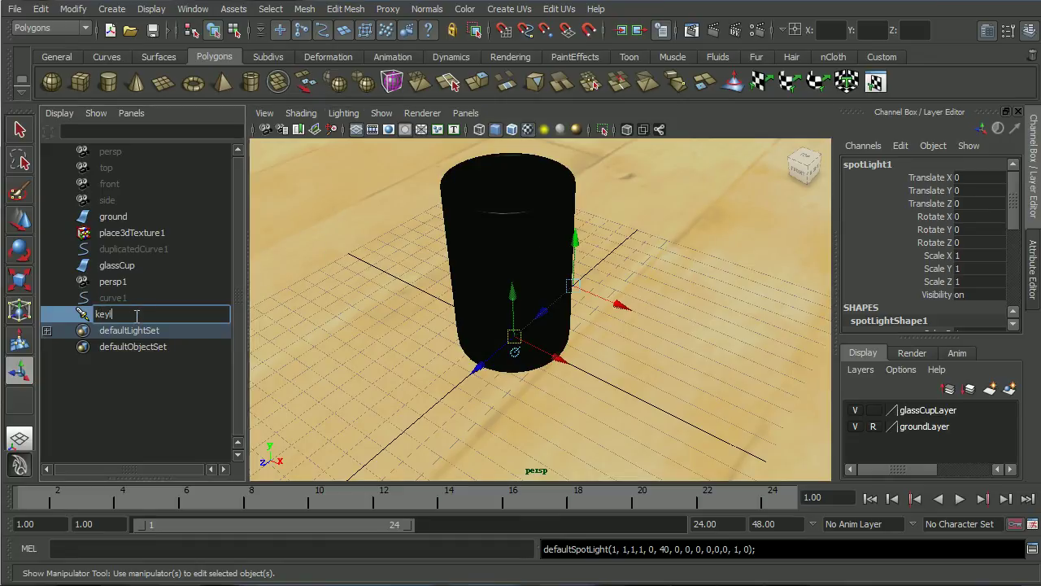
pyautogui.press('BackSpace')
pyautogui.press('BackSpace')
pyautogui.press('BackSpace')
pyautogui.press('BackSpace')
pyautogui.write('Light')
pyautogui.press('Return')
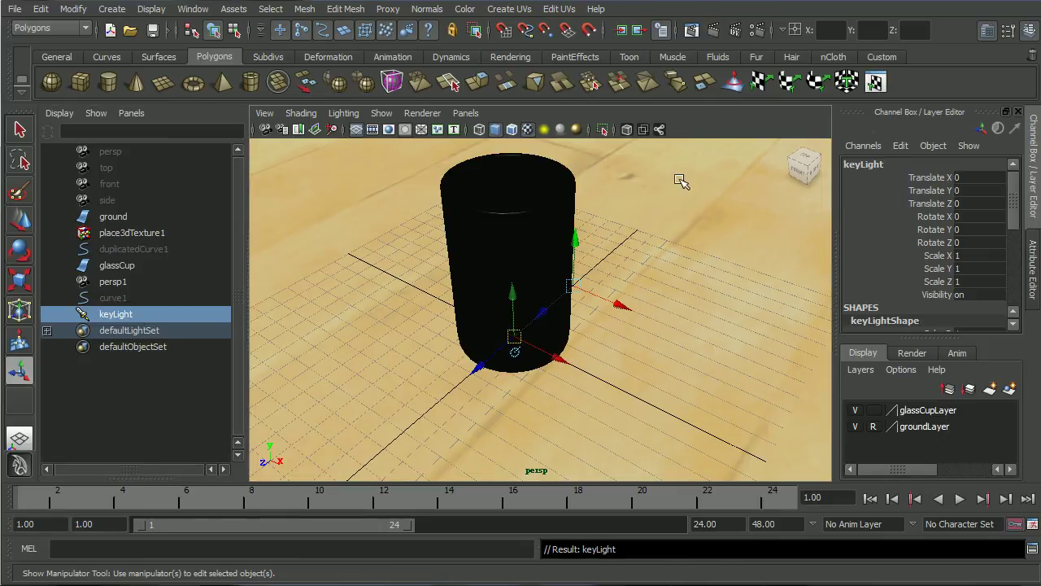
# - In the top view, move keyLight to about X -11.9, Z 9.7 and aim it at the centre of the cup
pyautogui.press('space')
pyautogui.click(620, 306)
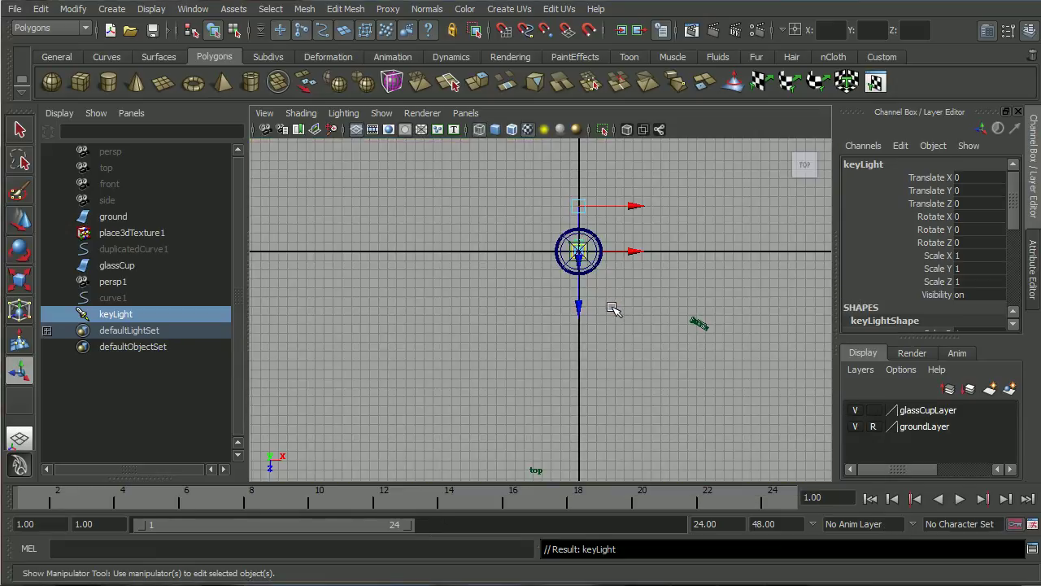
pyautogui.moveTo(578, 254); pyautogui.dragTo(471, 340)
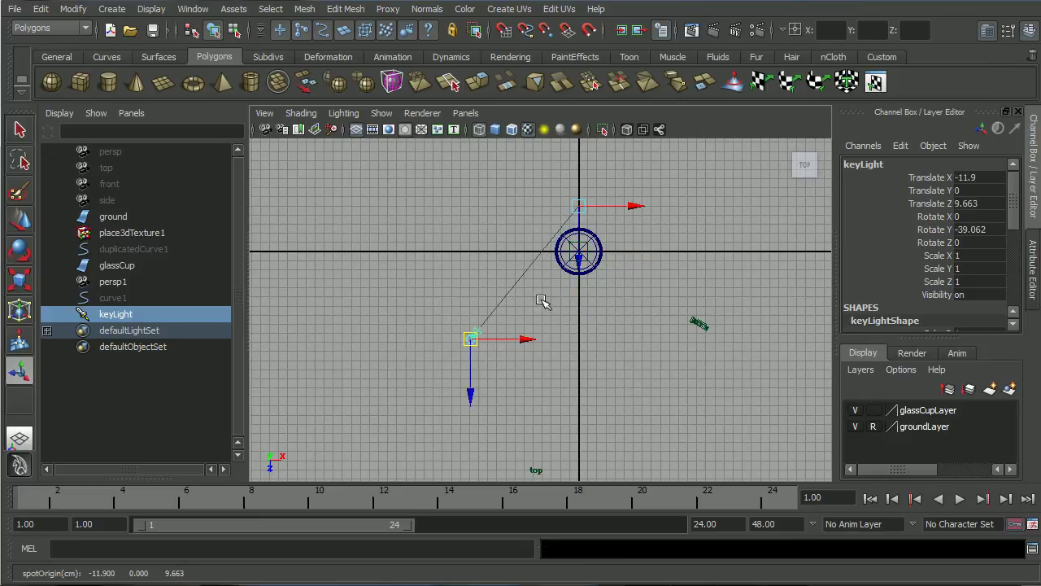
pyautogui.moveTo(579, 206); pyautogui.dragTo(586, 254)
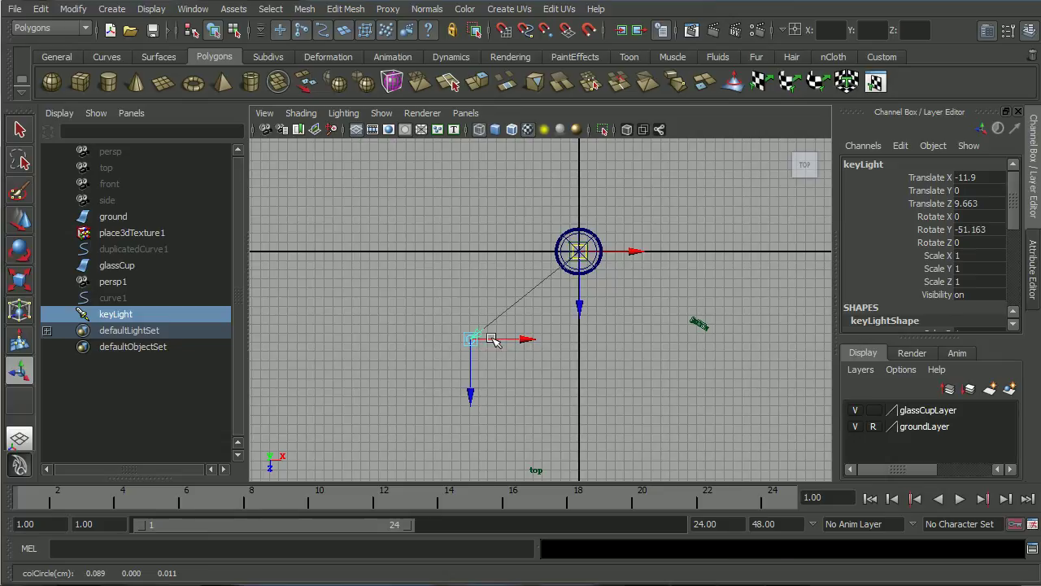
# - In the side view, raise keyLight above the cup to about Y 17, keeping its aim point in place
pyautogui.press('space')
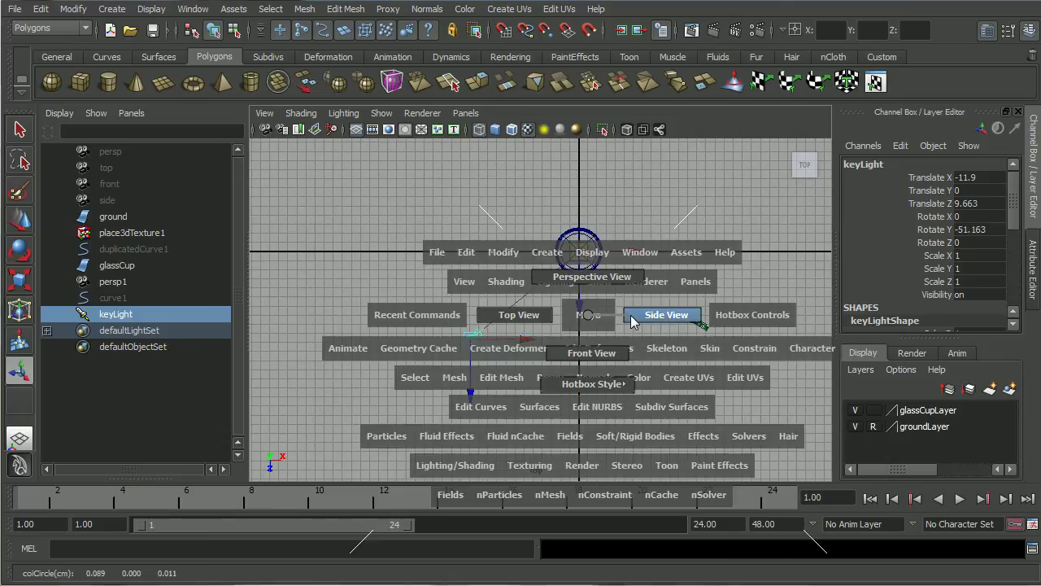
pyautogui.moveTo(633, 322); pyautogui.dragTo(631, 320)
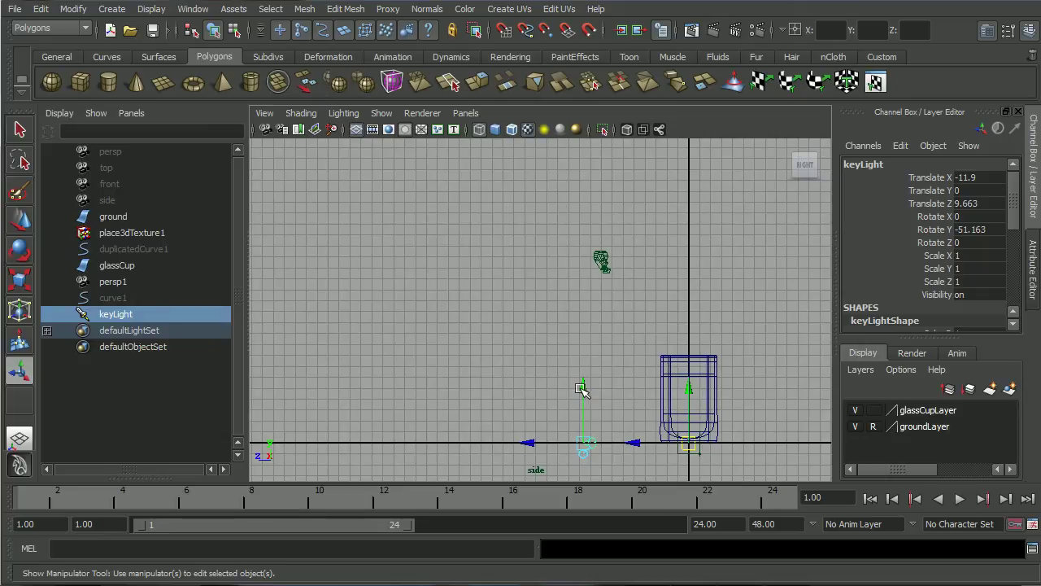
pyautogui.moveTo(584, 389); pyautogui.dragTo(615, 204)
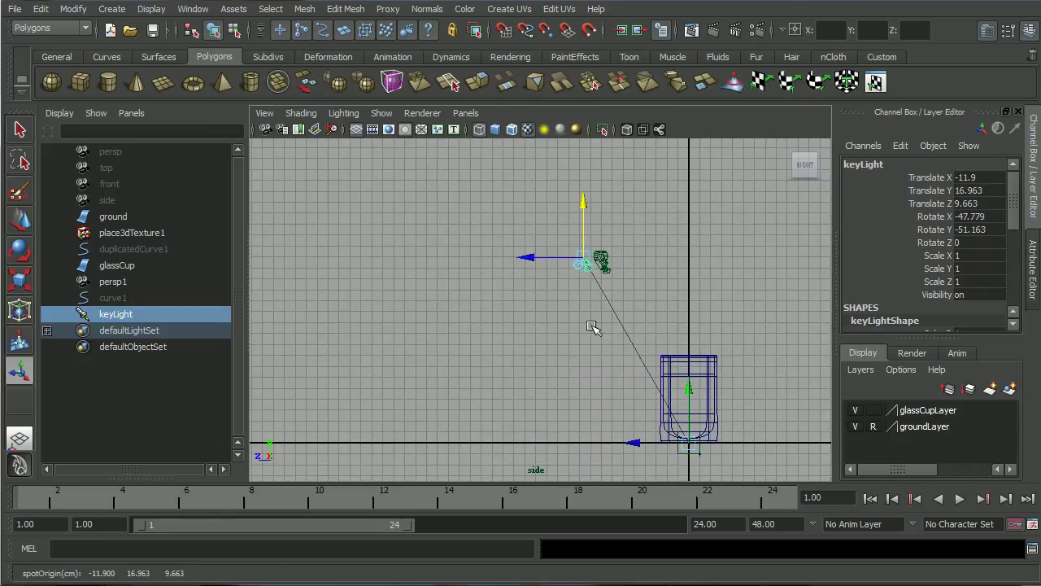
# - Return to the perspective view and set the Color of keyLight to yellow
pyautogui.press('space')
pyautogui.moveTo(586, 317); pyautogui.dragTo(593, 288)
pyautogui.hotkey('ctrl', 'a')
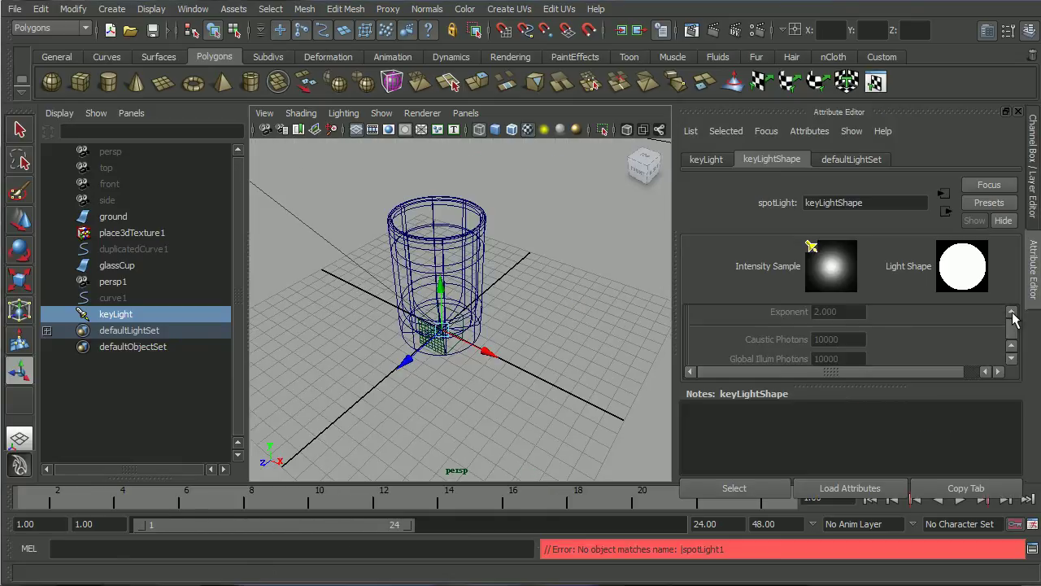
pyautogui.scroll(3, 1016, 347)
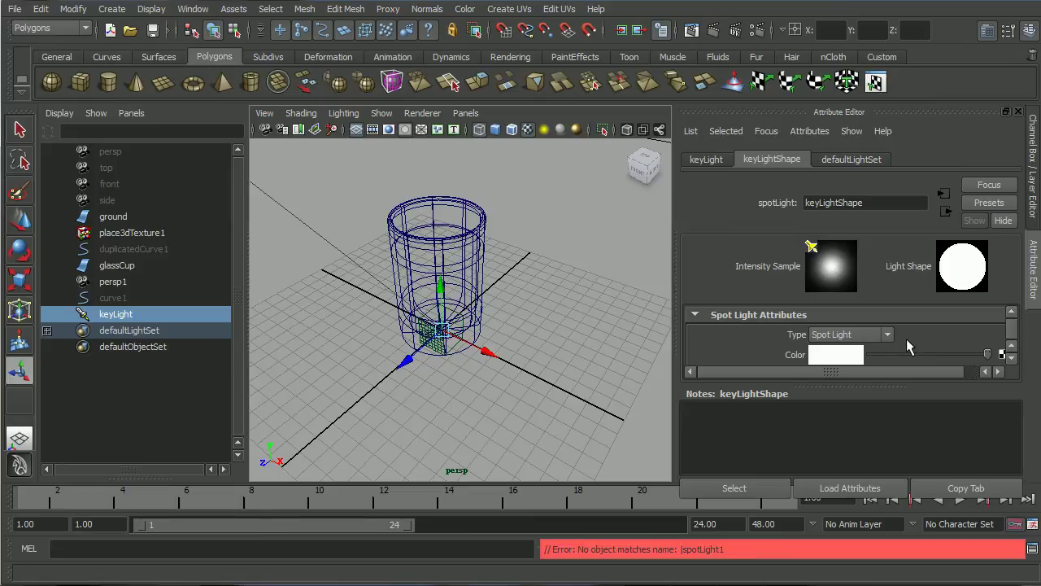
pyautogui.click(850, 356)
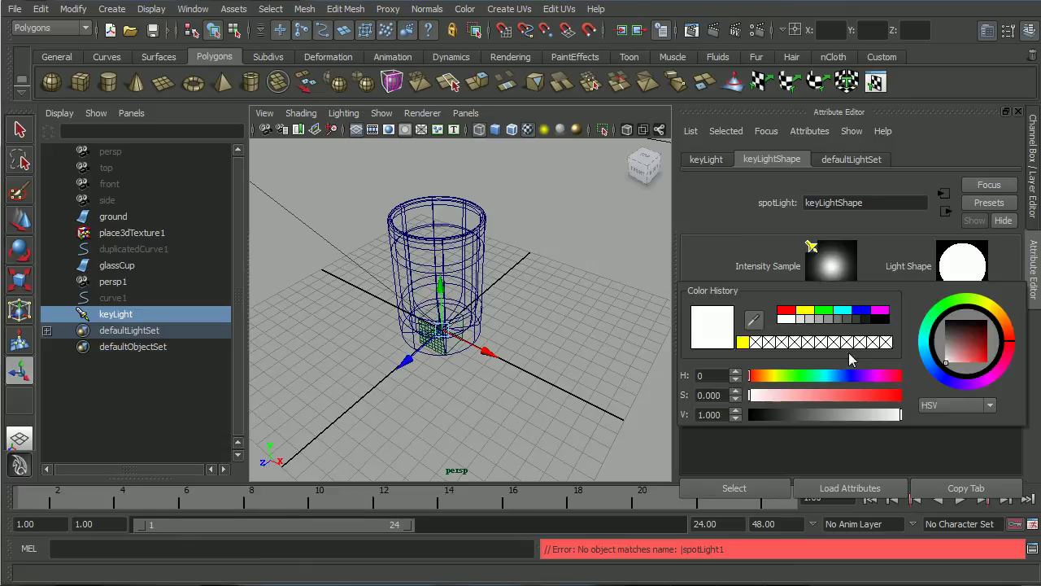
pyautogui.click(742, 343)
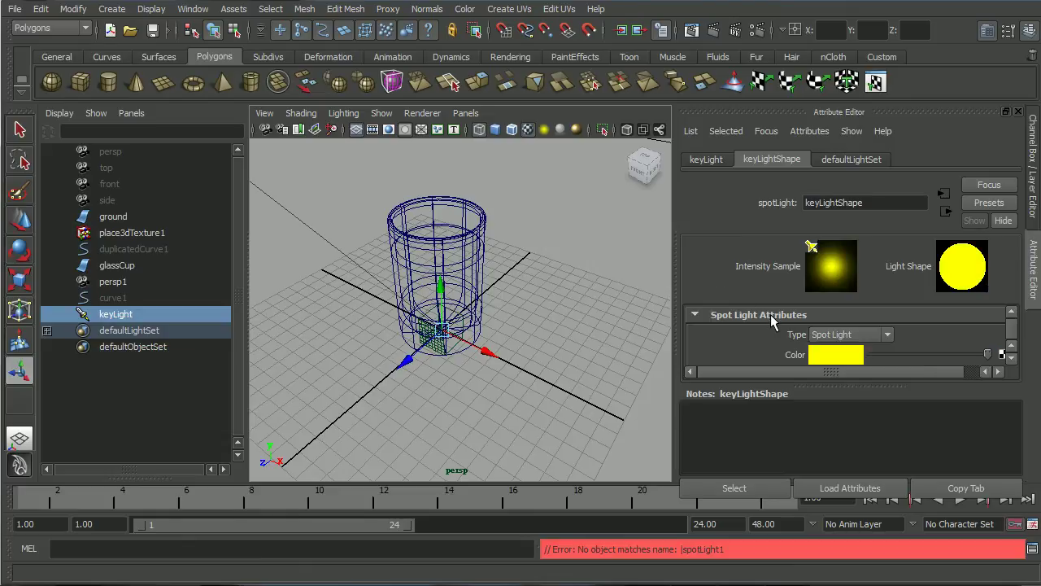
# - Set the Decay Rate of keyLight to Quadratic
pyautogui.click(1011, 358)
pyautogui.click(1012, 359)
pyautogui.click(1012, 359)
pyautogui.click(1011, 359)
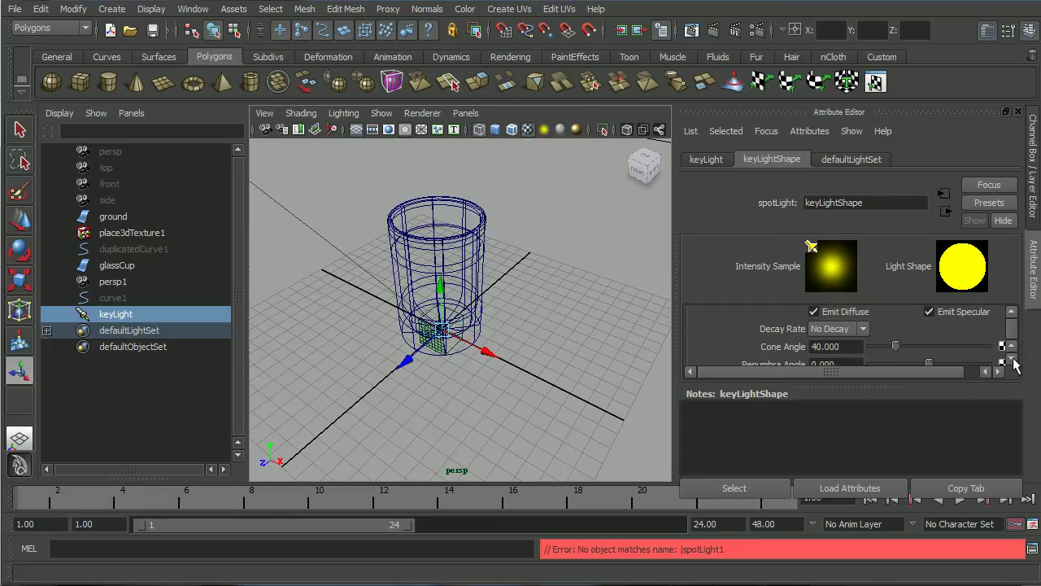
pyautogui.click(851, 329)
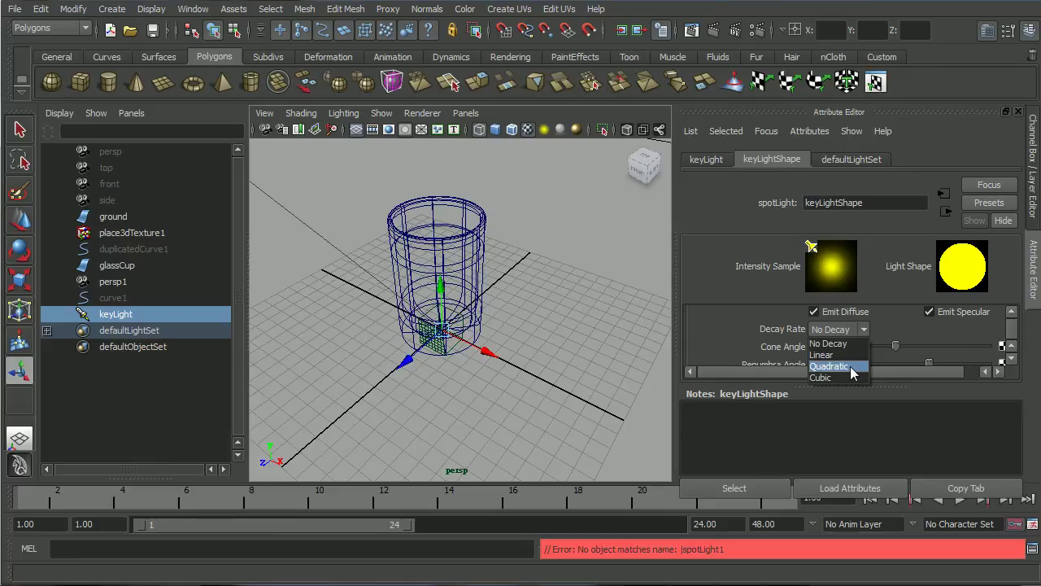
pyautogui.click(851, 366)
# - Set the Intensity of keyLight to 800
pyautogui.click(1012, 311)
pyautogui.click(1012, 310)
pyautogui.click(1011, 310)
pyautogui.click(846, 341)
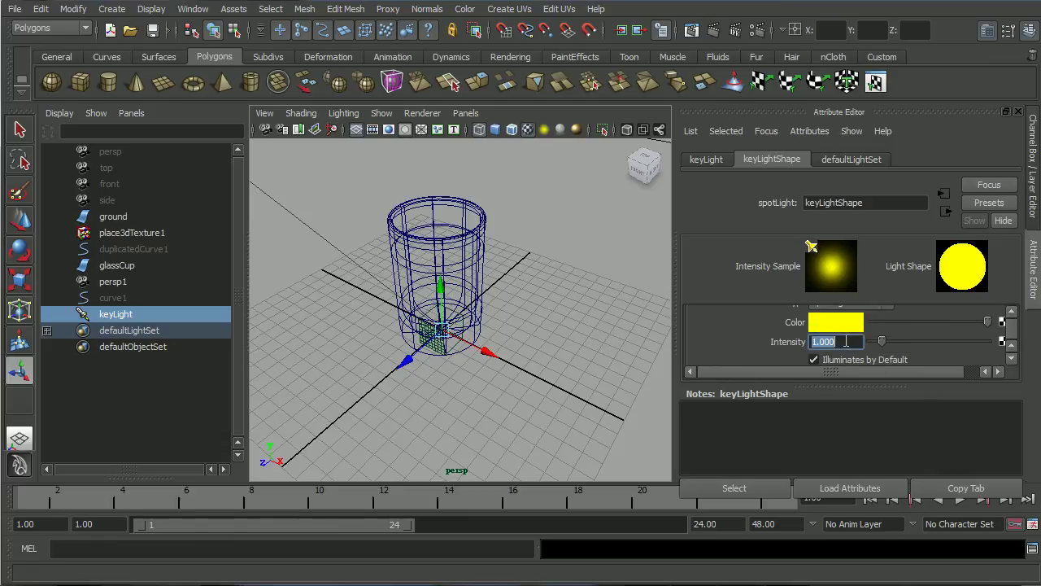
pyautogui.write('800')
pyautogui.press('Return')
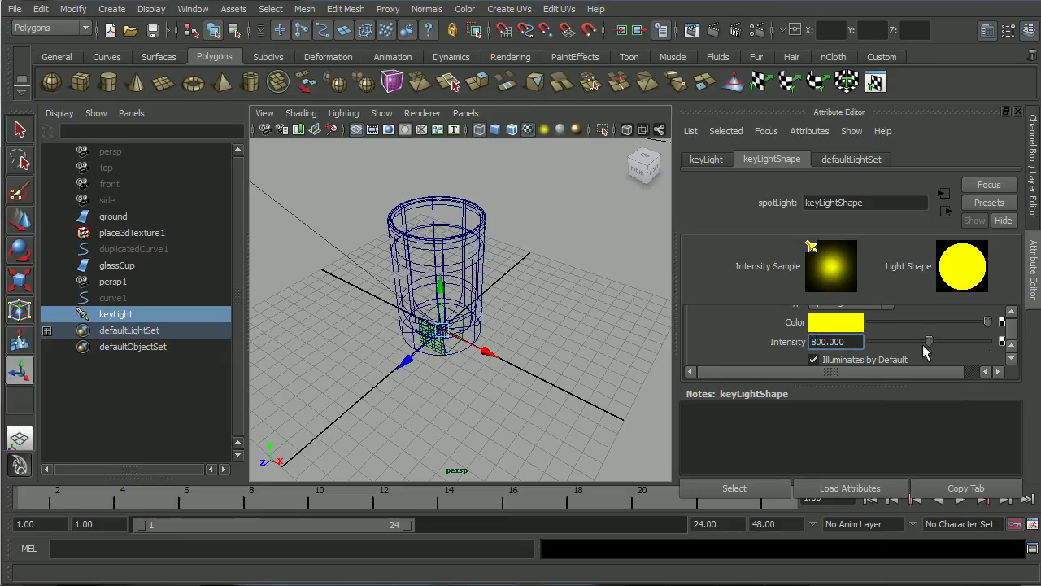
# - Set the Cone Angle of keyLight to 120
pyautogui.click(1012, 362)
pyautogui.click(1011, 361)
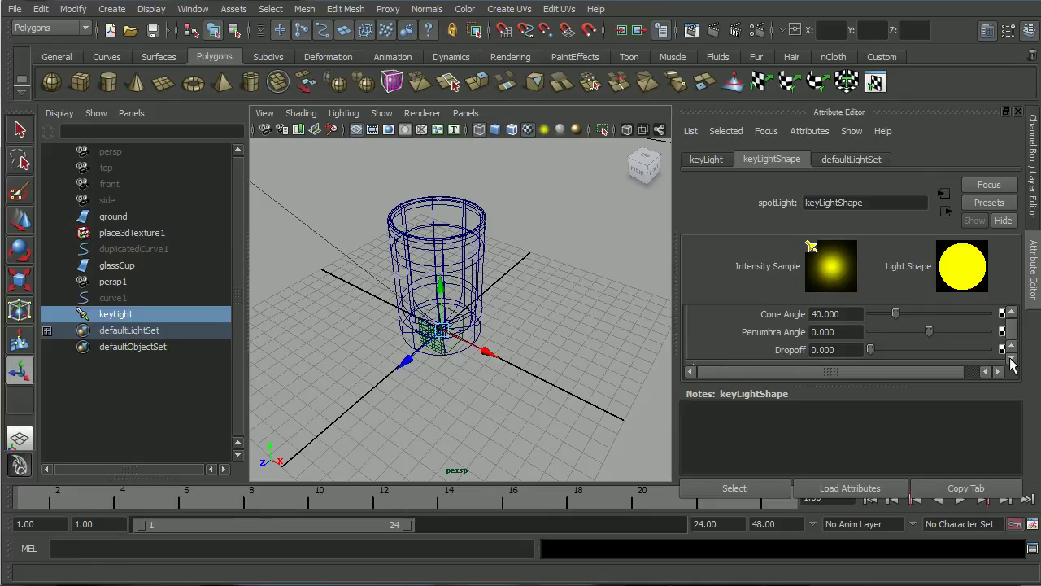
pyautogui.click(815, 315)
pyautogui.write('120')
pyautogui.press('Return')
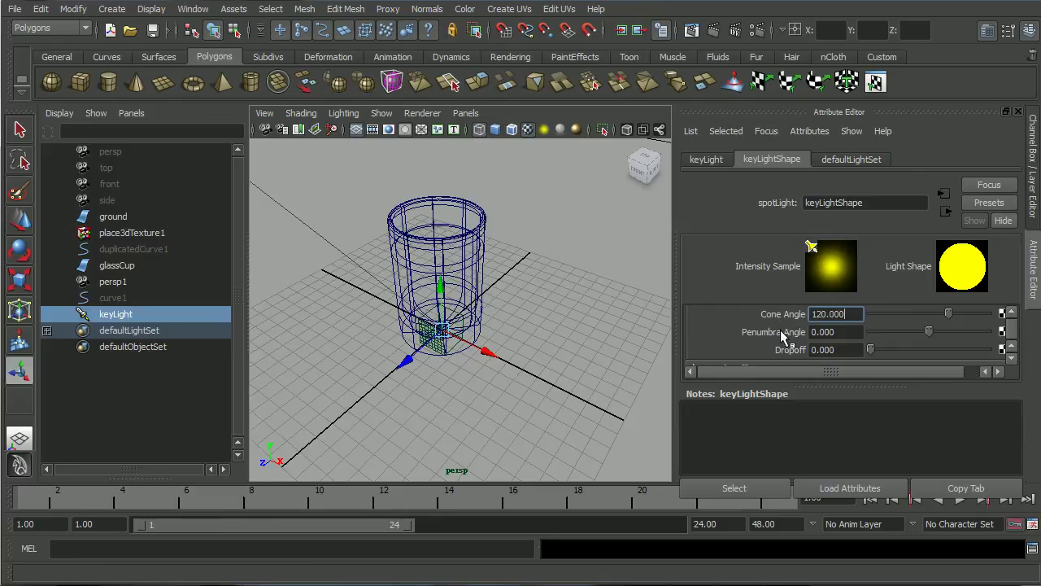
# - Set keyLight's Penumbra Angle to 10 and its Dropoff to 5
pyautogui.doubleClick(830, 334)
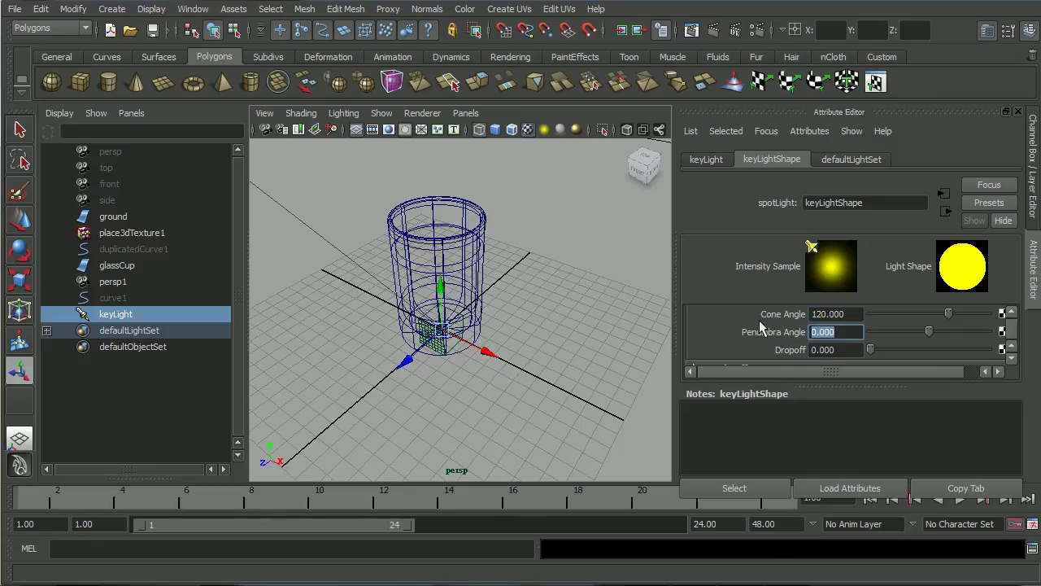
pyautogui.write('10')
pyautogui.press('Return')
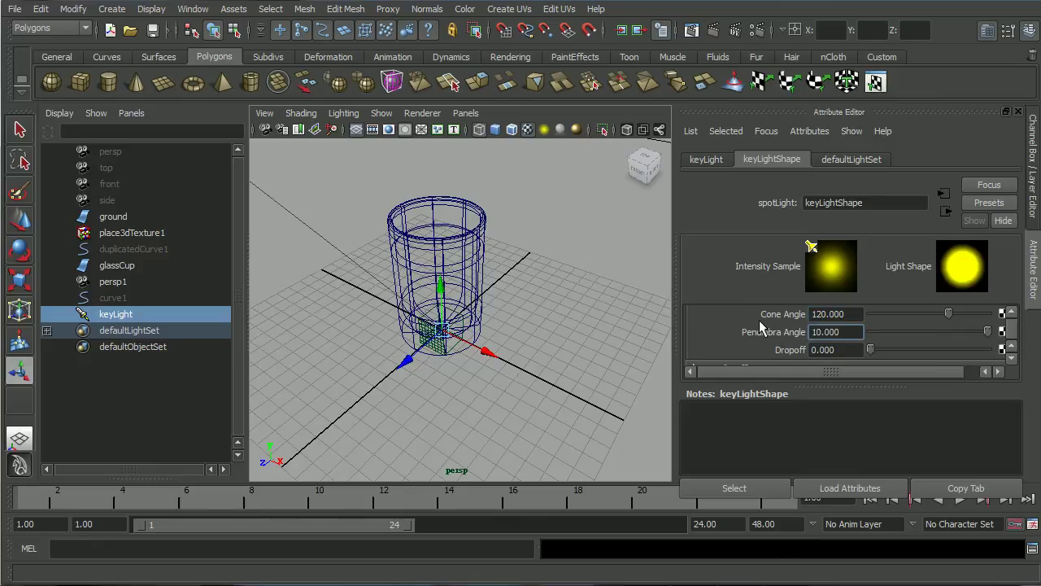
pyautogui.doubleClick(849, 351)
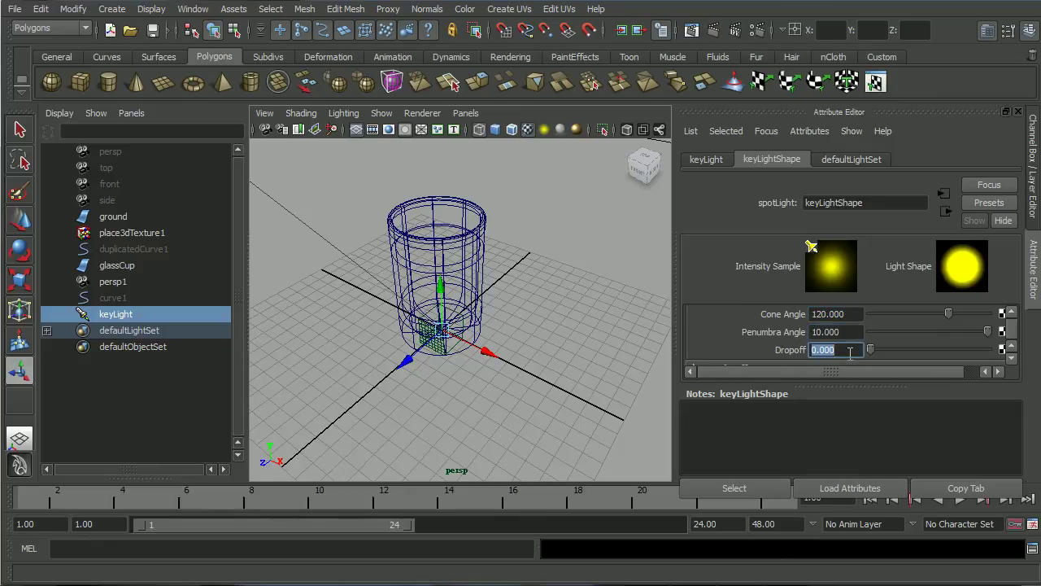
pyautogui.write('5')
pyautogui.press('Return')
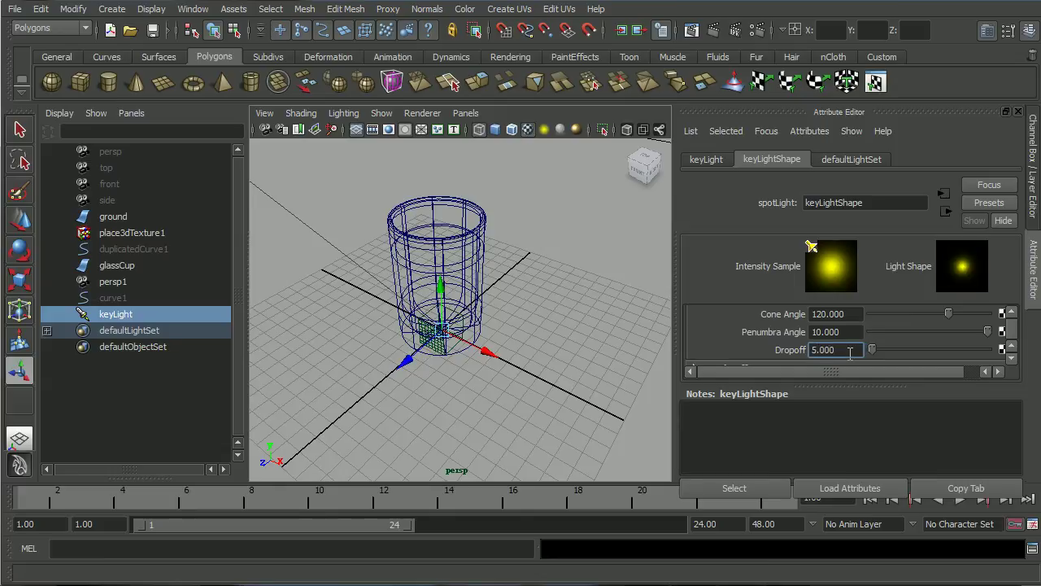
# - Enable Use Ray Trace Shadows in the Raytrace Shadow Attributes of keyLight
pyautogui.click(1010, 360)
pyautogui.click(1010, 359)
pyautogui.click(1010, 359)
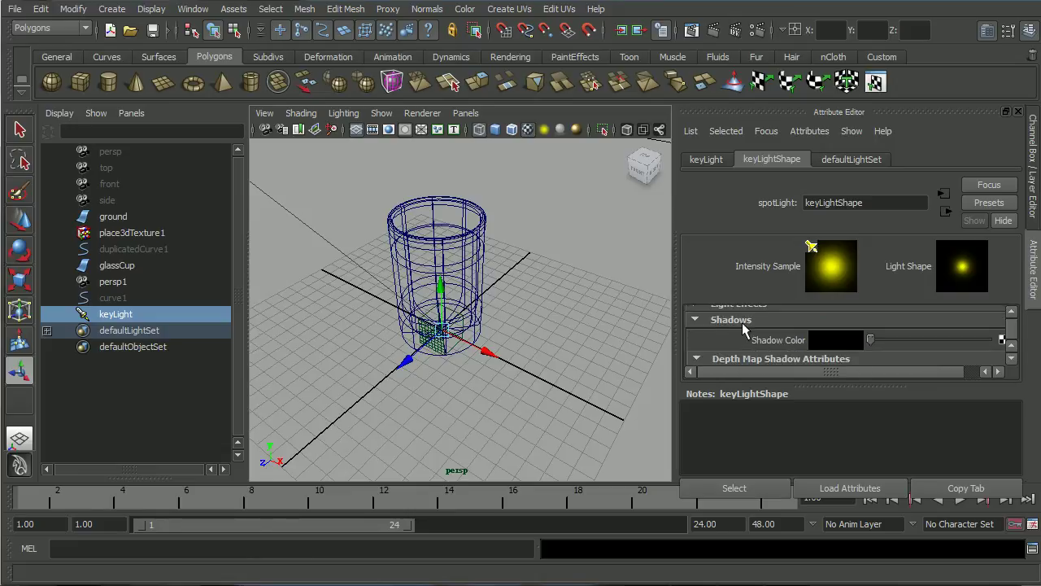
pyautogui.click(1011, 359)
pyautogui.click(1011, 359)
pyautogui.click(1011, 359)
pyautogui.click(1011, 359)
pyautogui.click(1011, 358)
pyautogui.click(1011, 358)
pyautogui.click(1011, 358)
pyautogui.click(1011, 359)
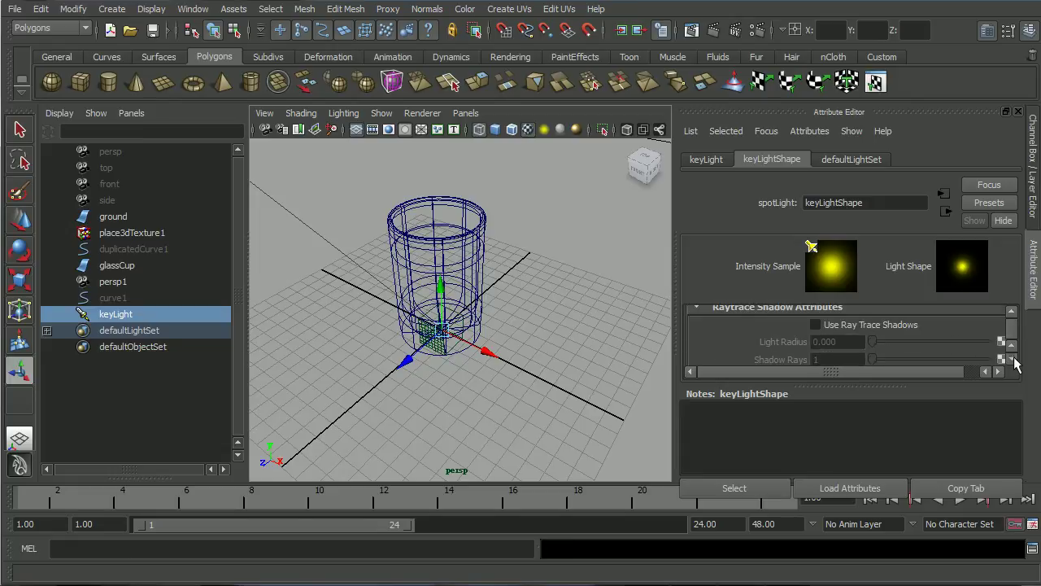
pyautogui.click(848, 329)
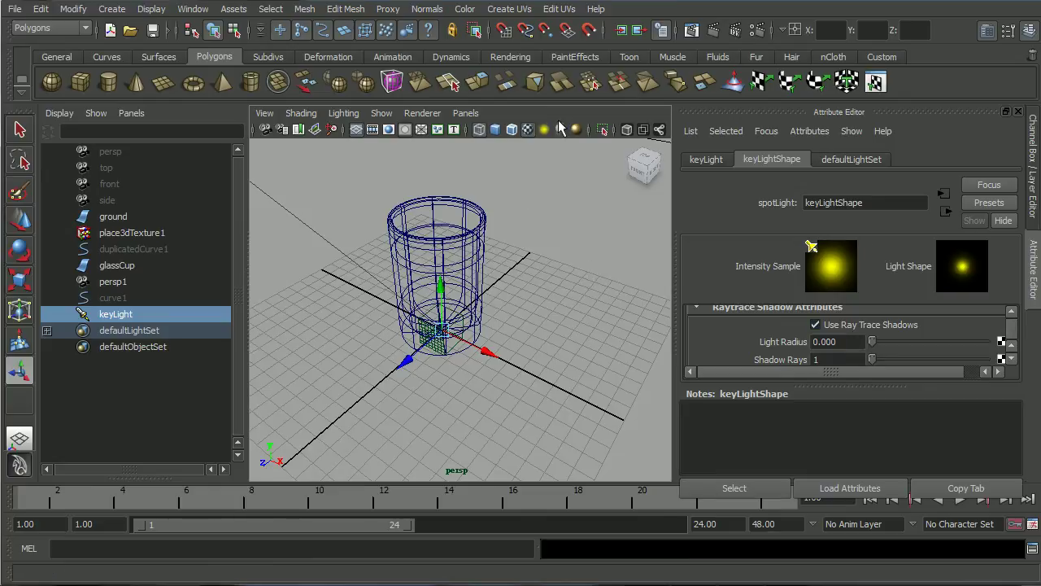
# - Render the perspective view with mental ray and keep the image in the Render View
pyautogui.click(715, 33)
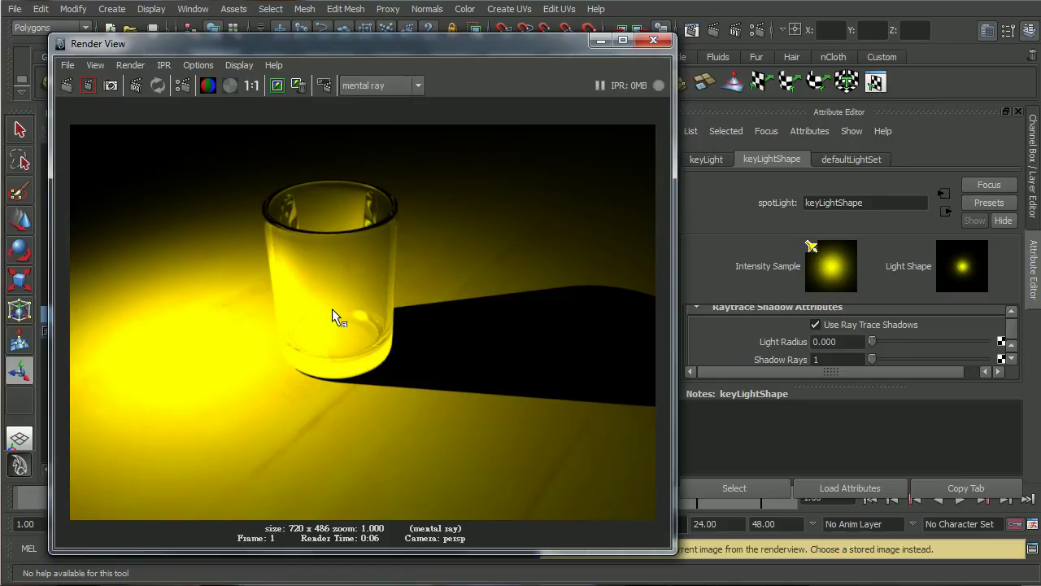
pyautogui.click(276, 85)
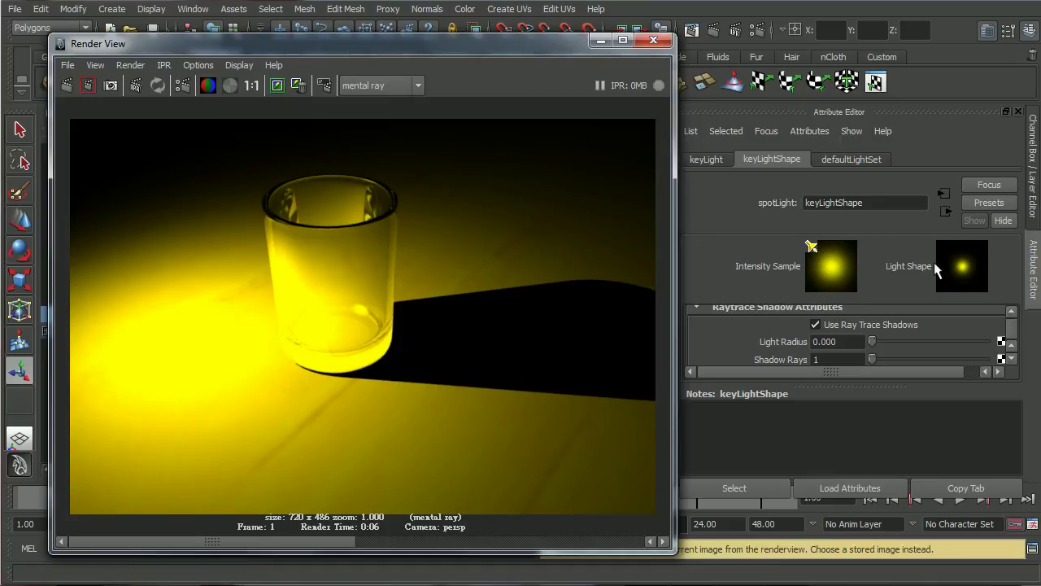
# - Enable Emit Photons for keyLight under Caustic and Global Illumination and set the Photon Color to the same yellow as the light
pyautogui.click(1011, 358)
pyautogui.click(1014, 359)
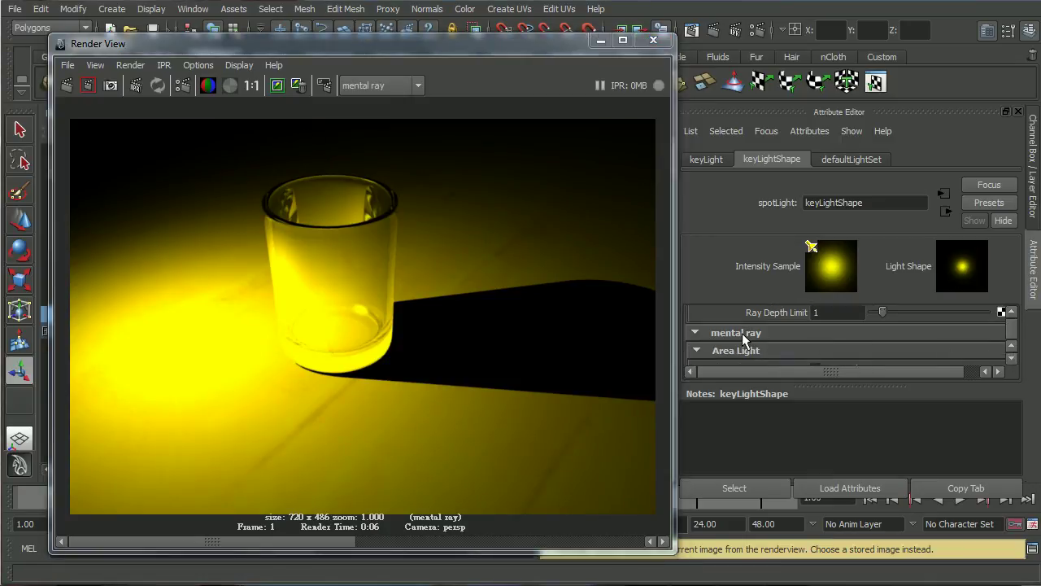
pyautogui.click(1012, 360)
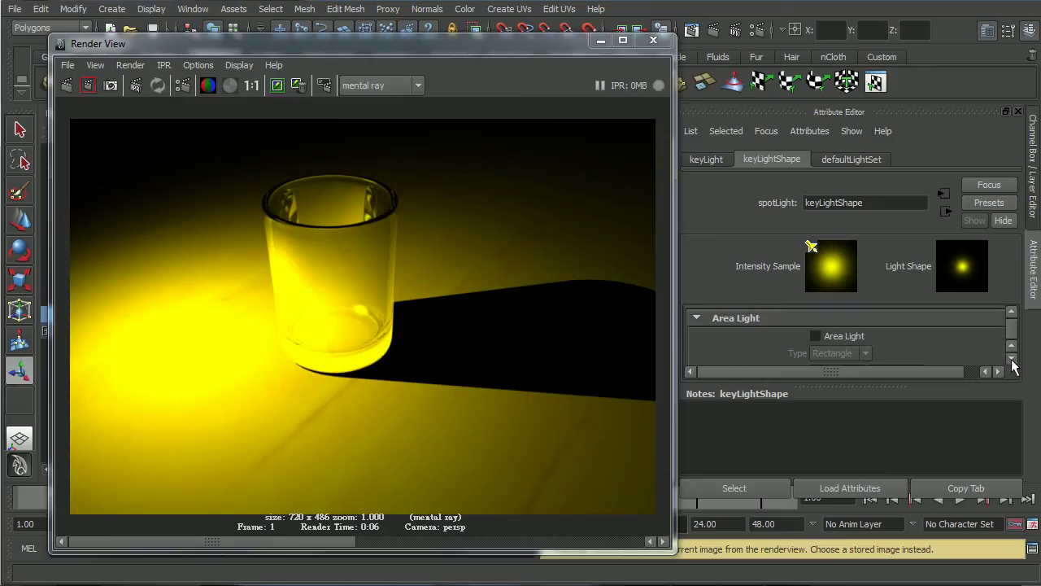
pyautogui.click(1013, 359)
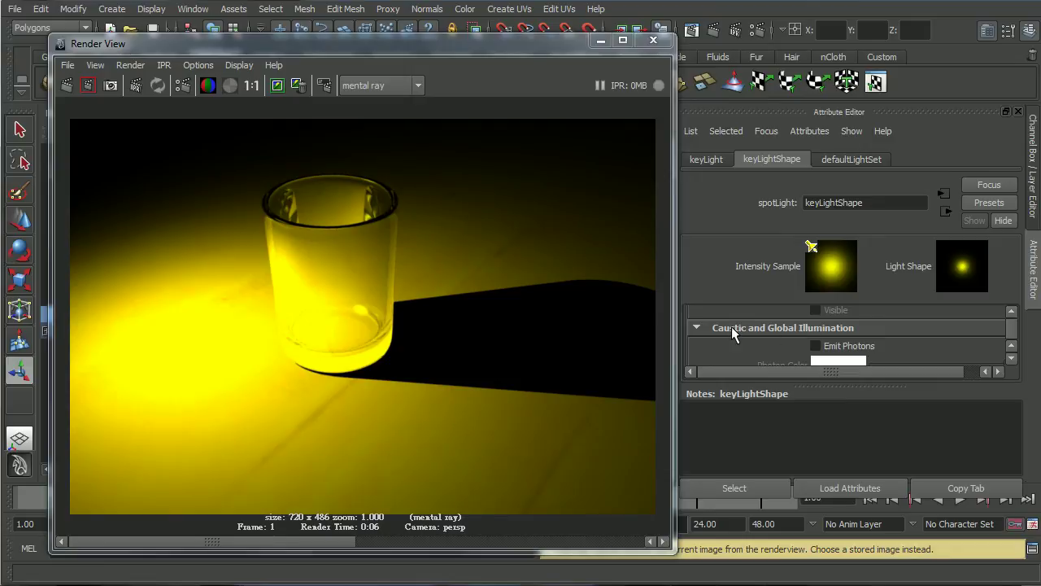
pyautogui.click(856, 348)
pyautogui.click(827, 360)
pyautogui.click(672, 157)
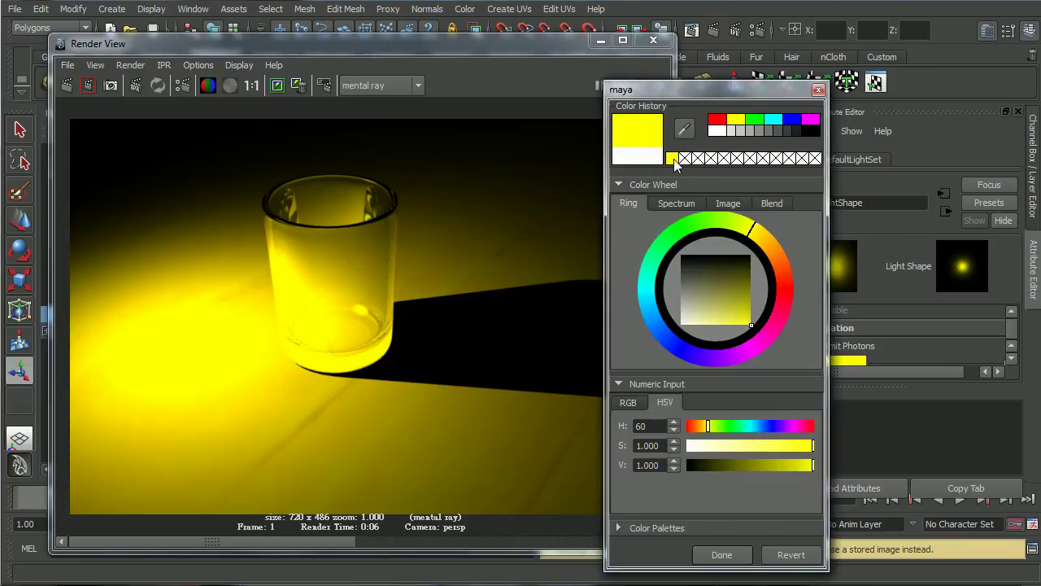
pyautogui.click(719, 554)
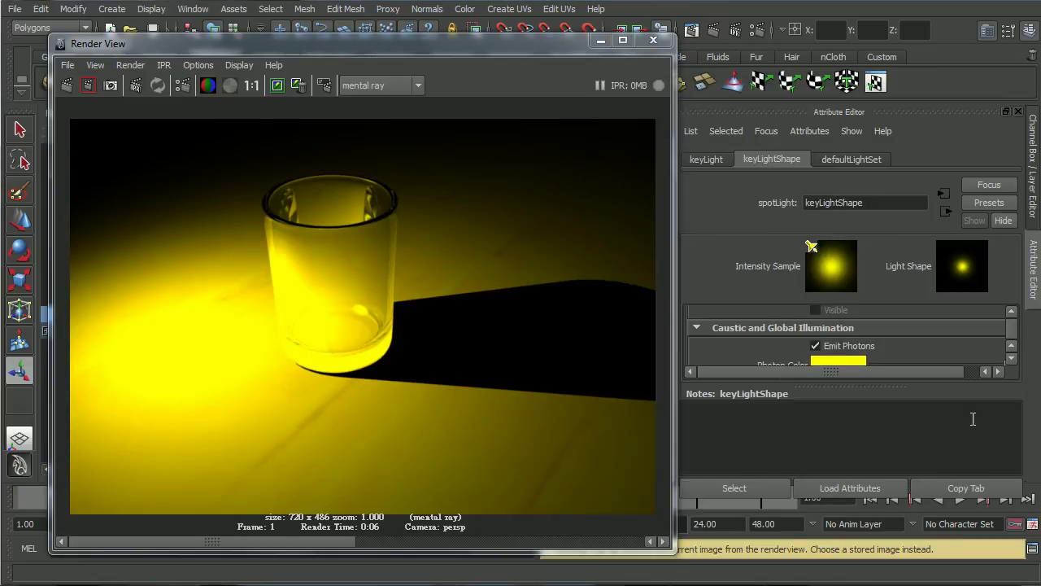
# - Set keyLight's Photon Intensity to 16000 and its photon Exponent to 1.5
pyautogui.click(1011, 358)
pyautogui.click(1011, 359)
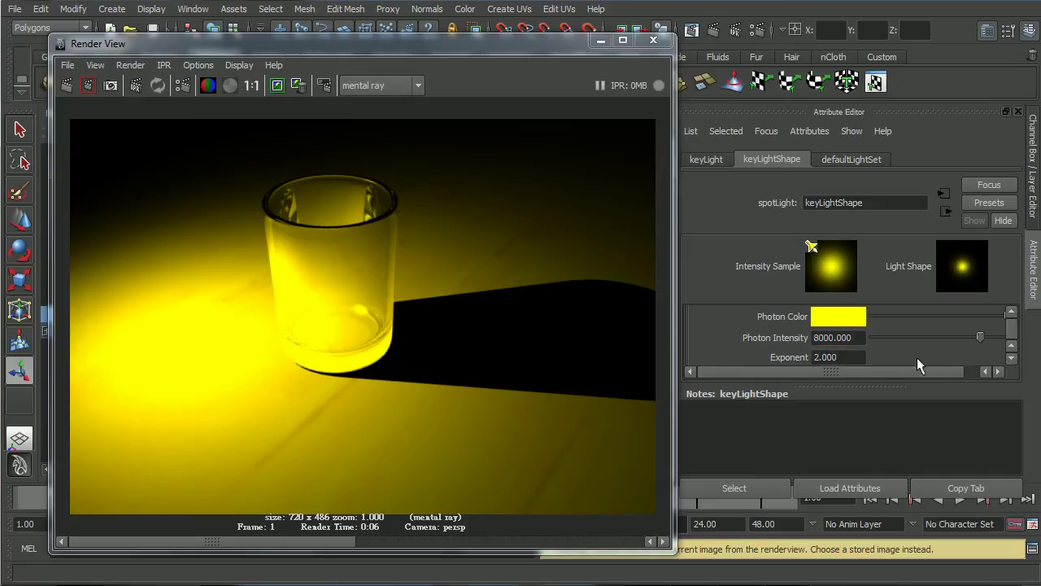
pyautogui.click(815, 337)
pyautogui.press('Delete')
pyautogui.write('16')
pyautogui.press('Return')
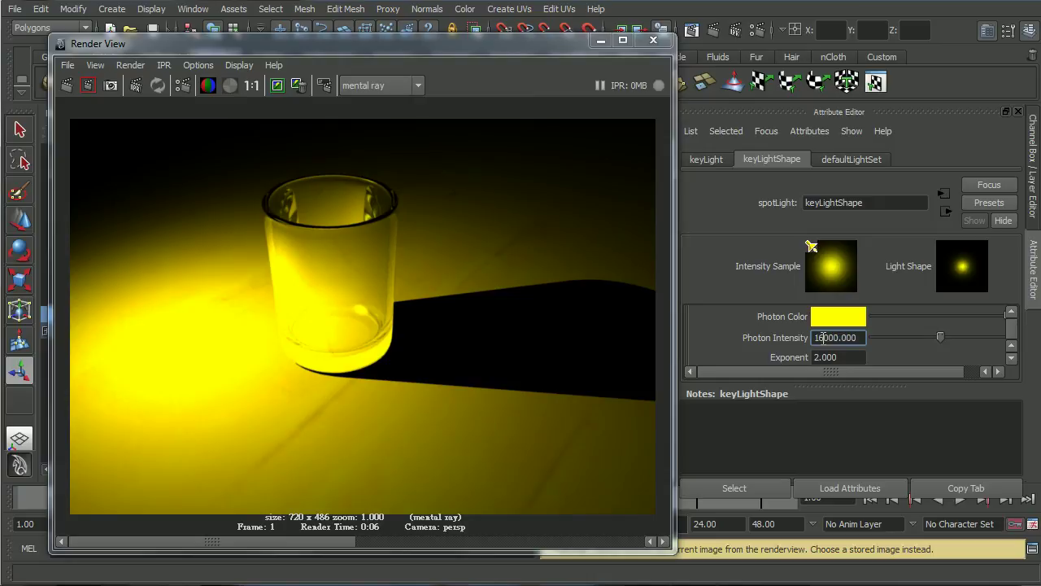
pyautogui.click(817, 357)
pyautogui.moveTo(816, 357); pyautogui.dragTo(839, 357)
pyautogui.write('1.5')
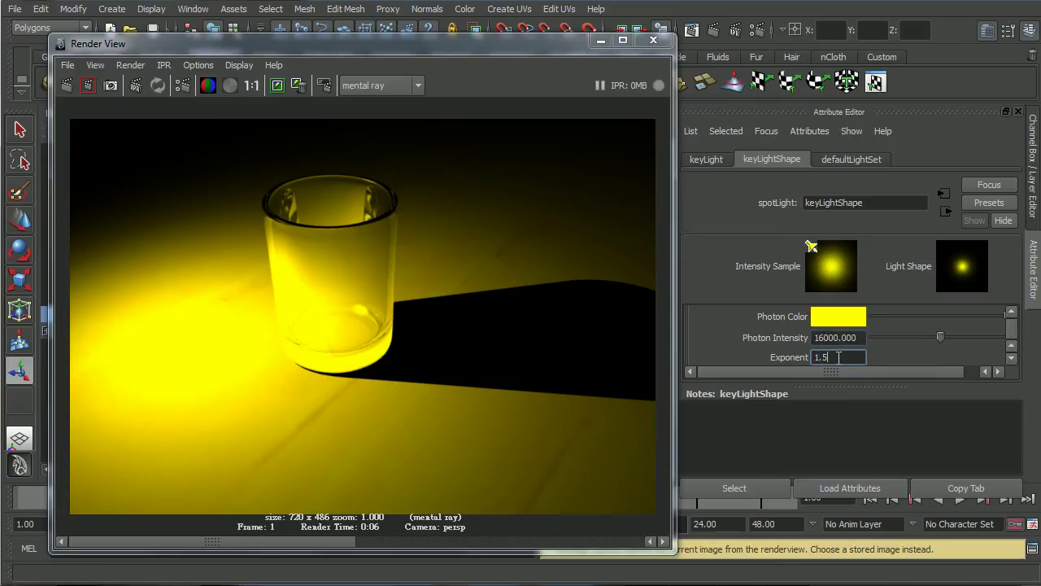
pyautogui.press('Return')
# - Set the Caustic Photons of keyLight to 40000 and render the view again
pyautogui.click(1011, 357)
pyautogui.click(865, 337)
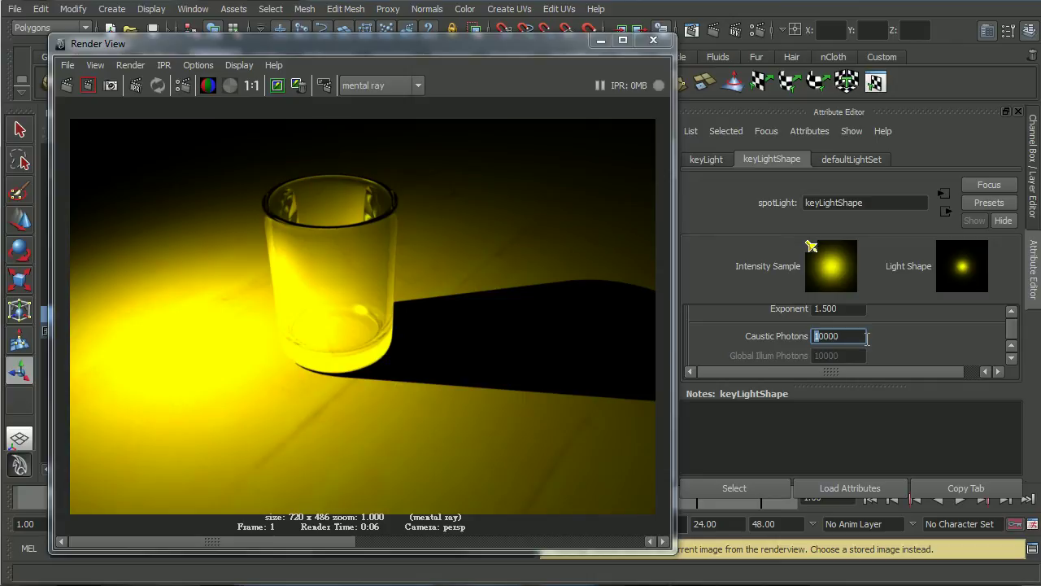
pyautogui.write('4')
pyautogui.click(860, 334)
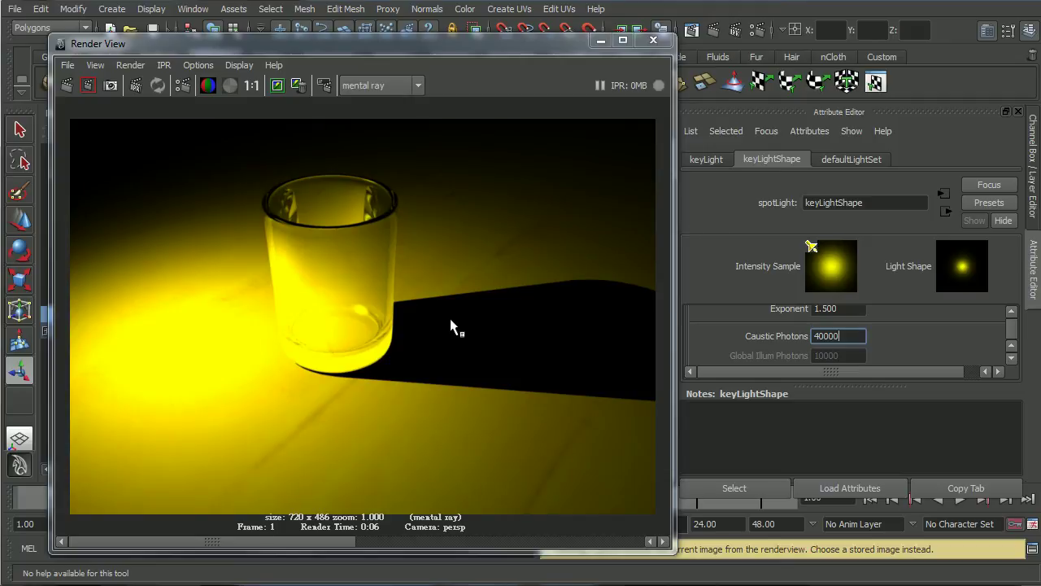
pyautogui.click(68, 84)
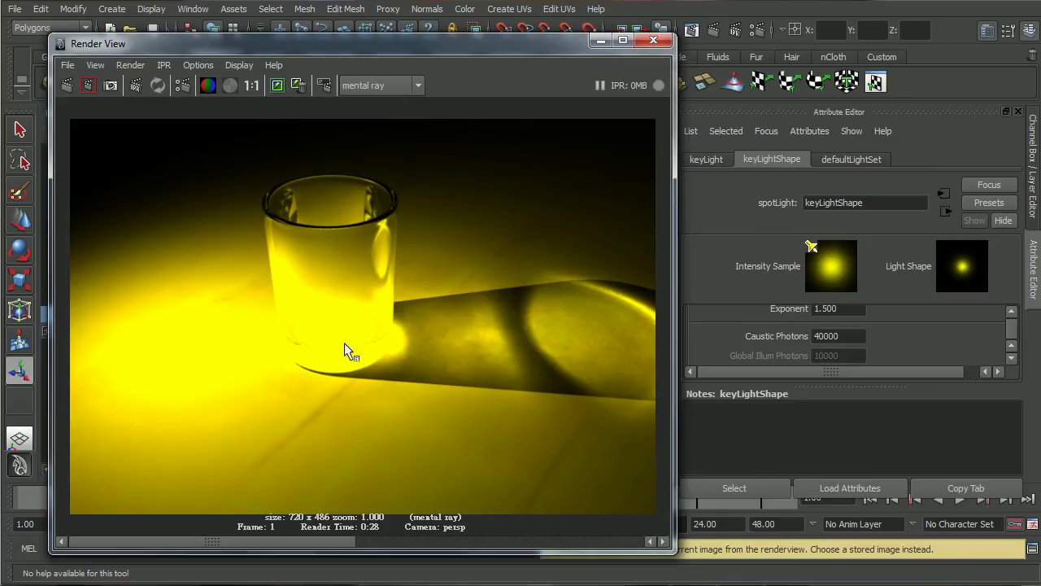
# - Set the photon Exponent of keyLight to 2
pyautogui.click(1012, 312)
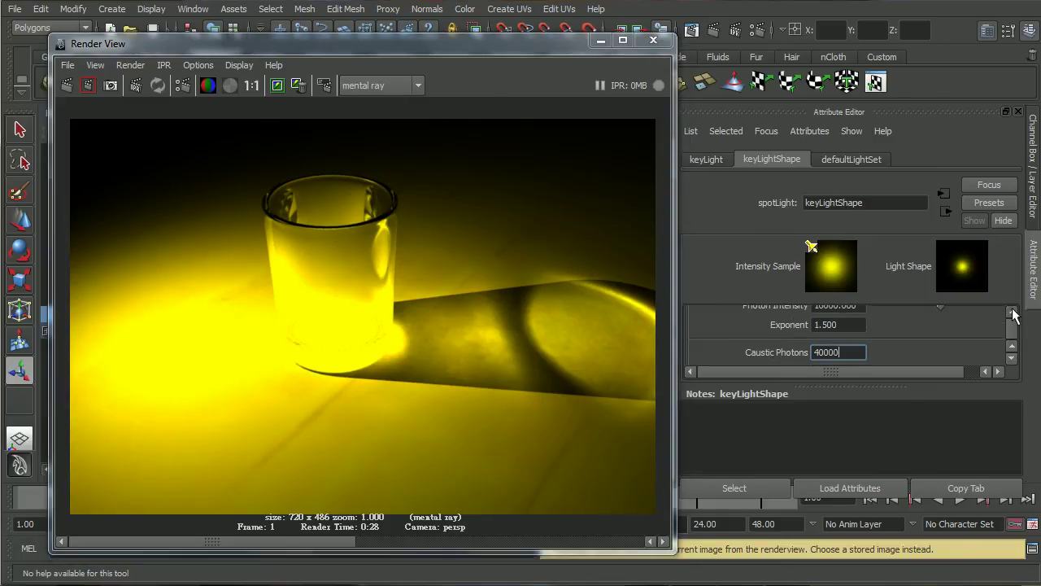
pyautogui.click(848, 324)
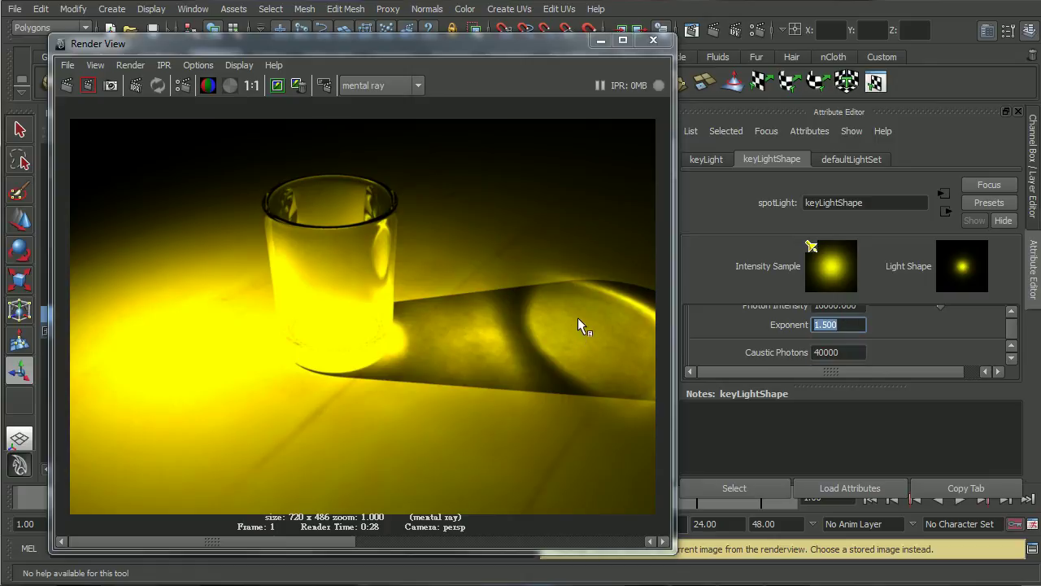
pyautogui.write('2')
pyautogui.press('Return')
# - Keep the current render image and render the view again for comparison with the stored one
pyautogui.click(285, 86)
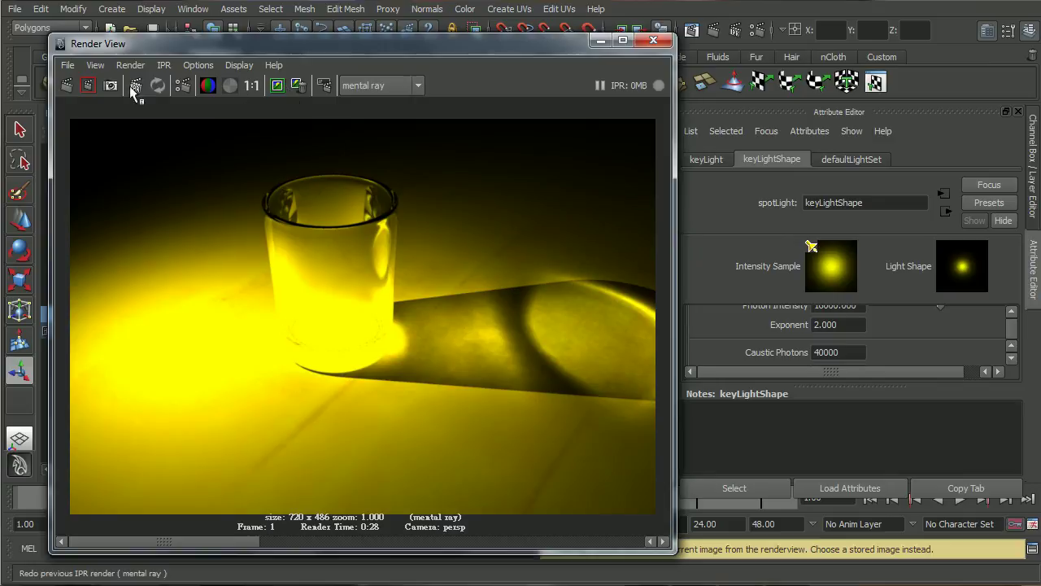
pyautogui.click(66, 84)
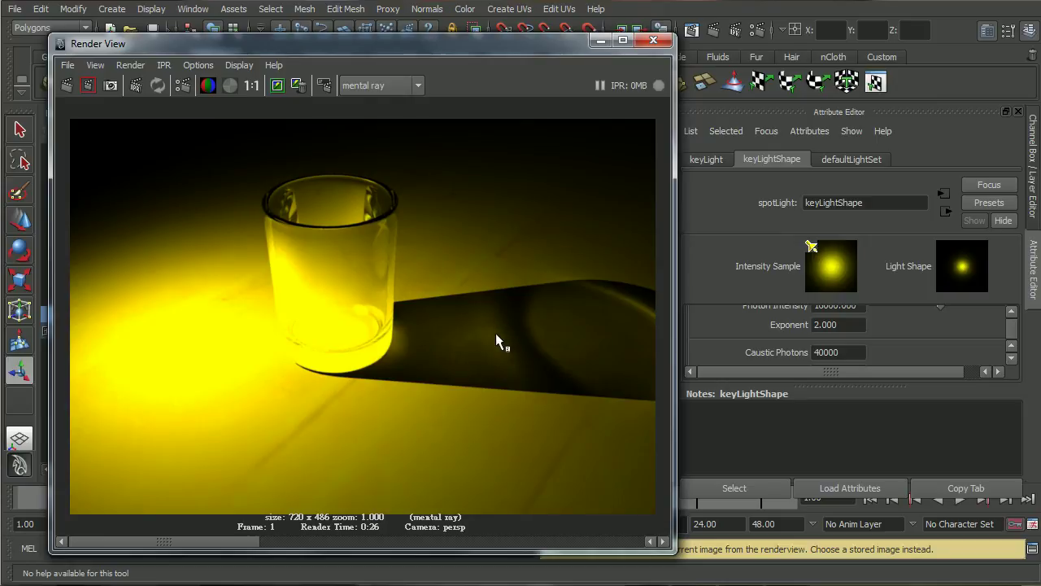
pyautogui.moveTo(238, 542); pyautogui.dragTo(114, 503)
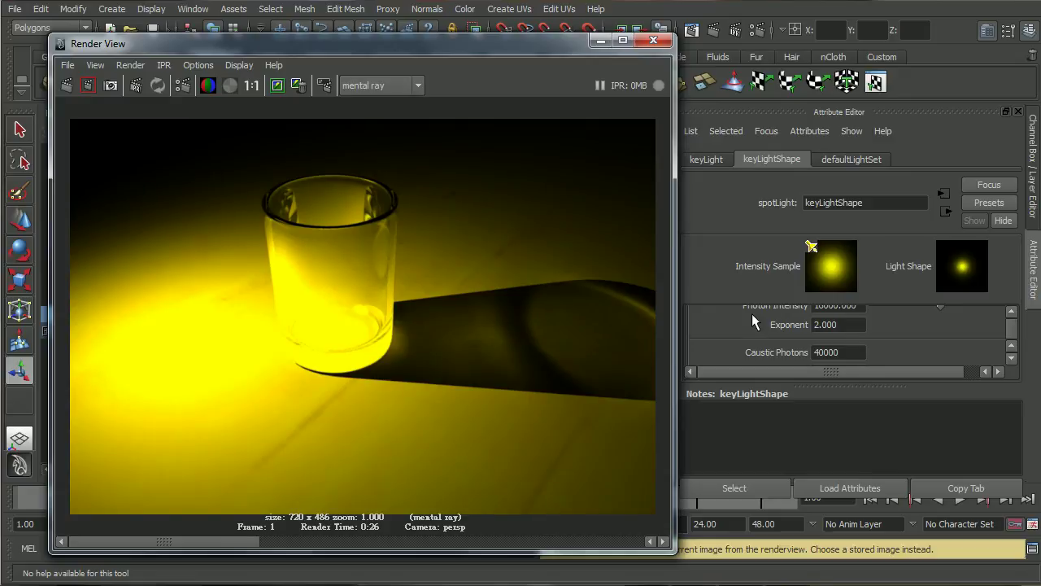